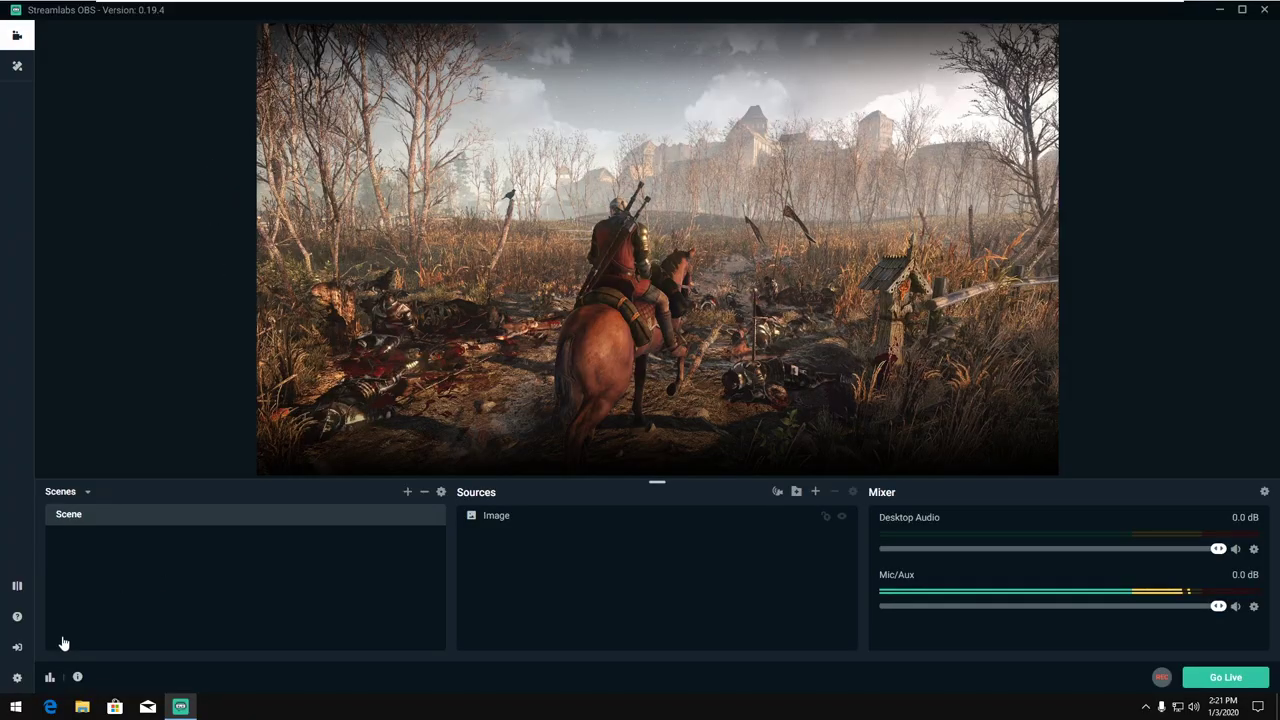
In Video settings, set the output resolution to 1920x1080 and keep the Bicubic downscale filter
click(18, 680)
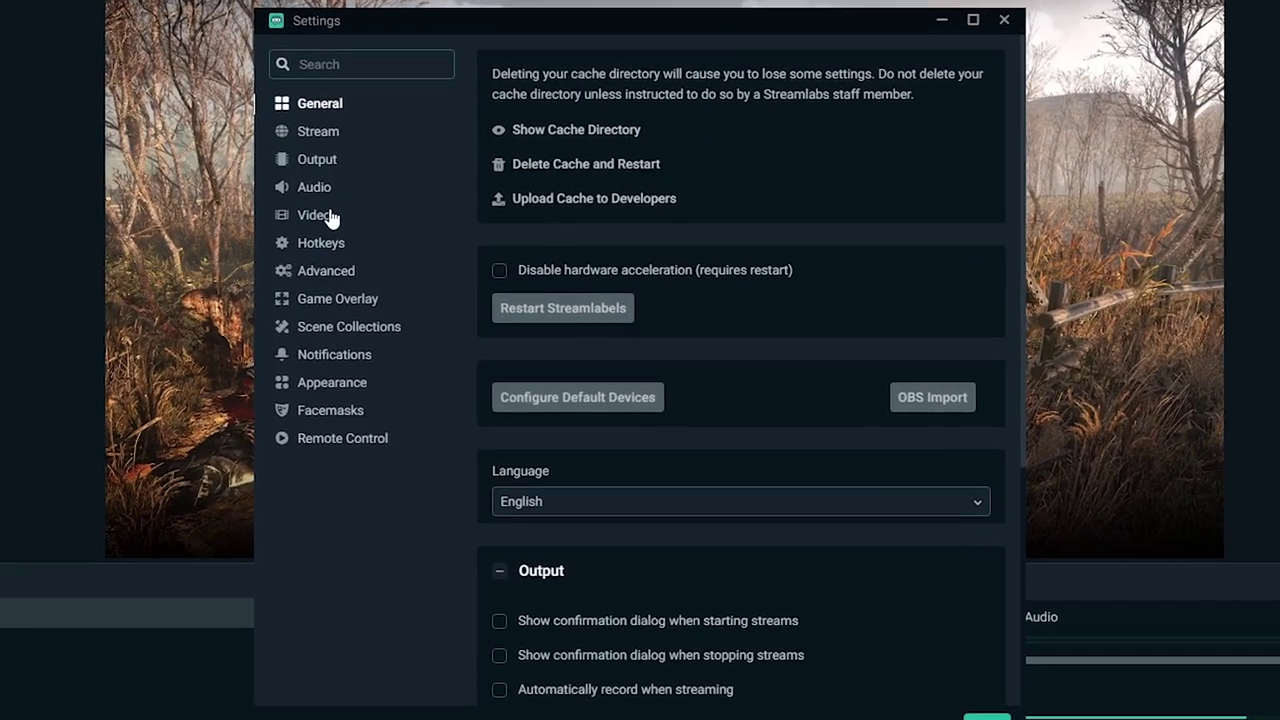
click(352, 218)
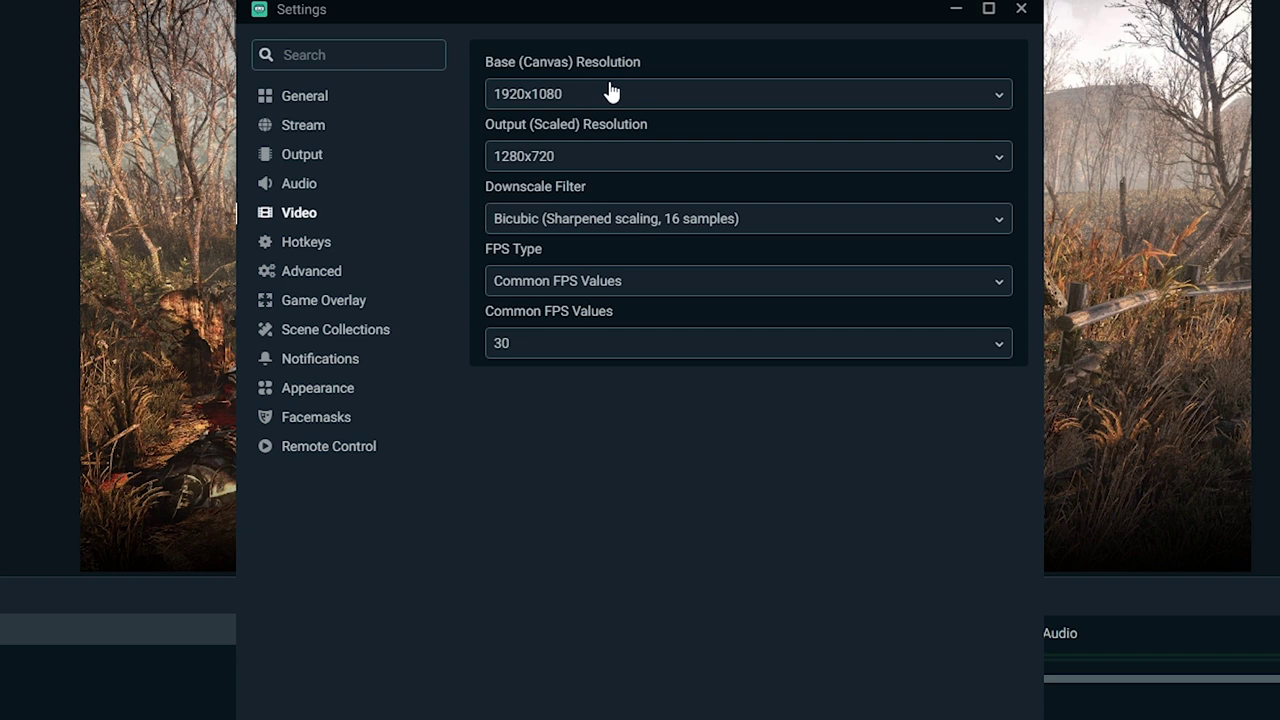
click(566, 166)
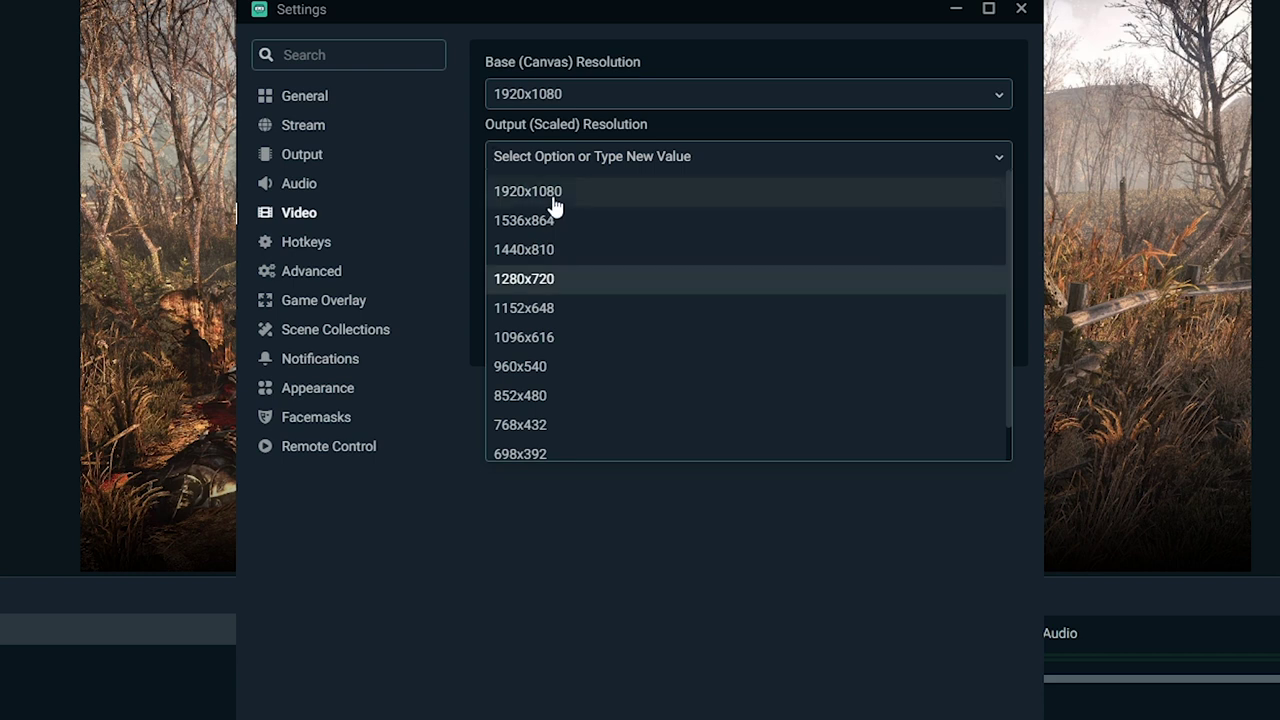
click(552, 200)
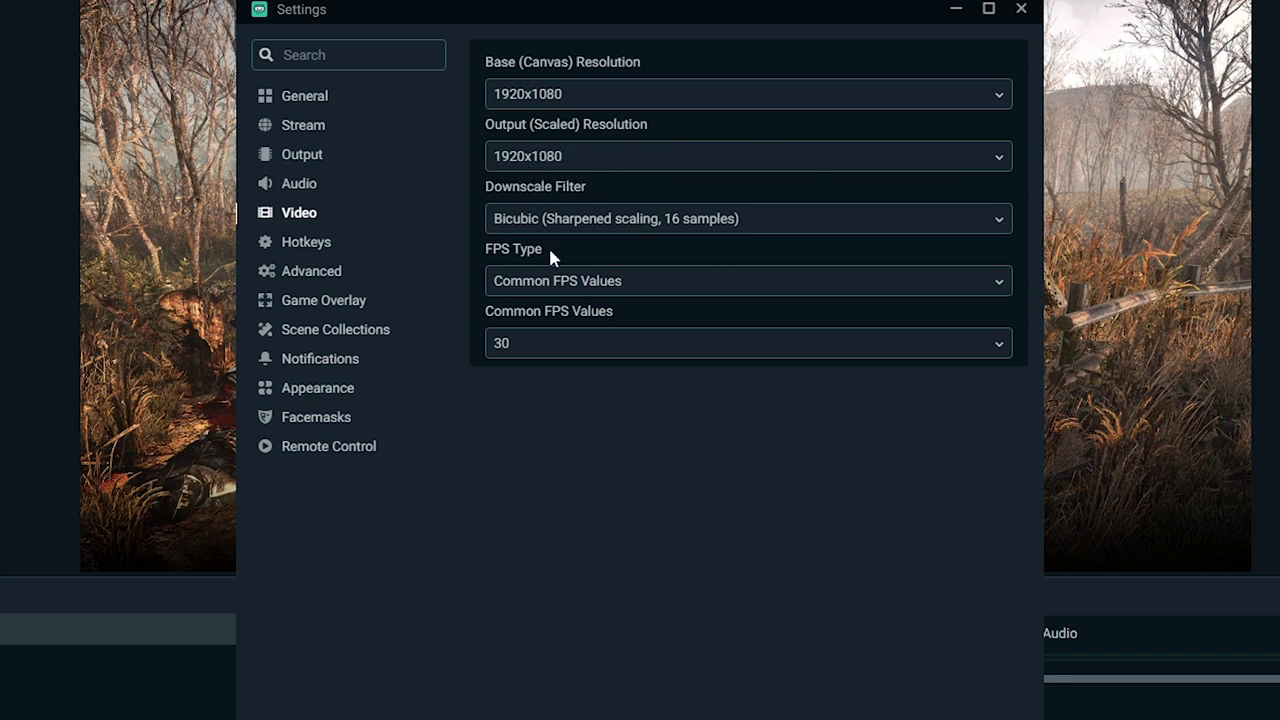
click(570, 222)
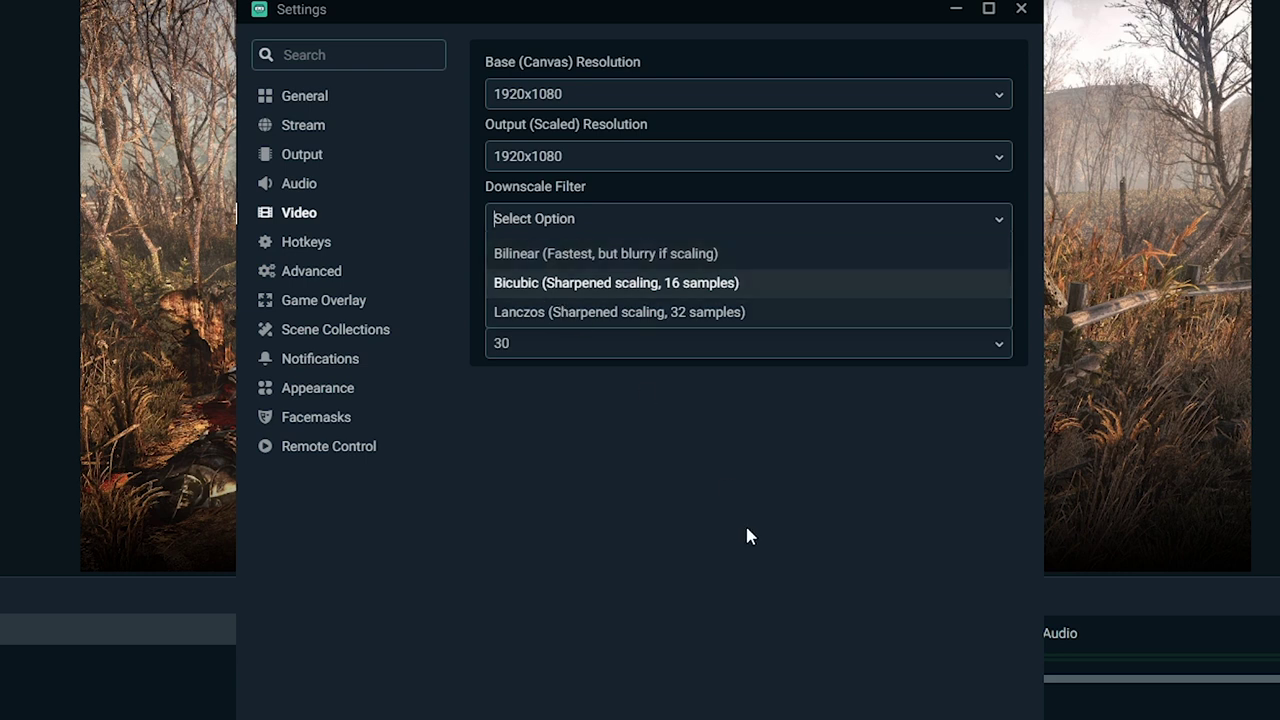
click(600, 283)
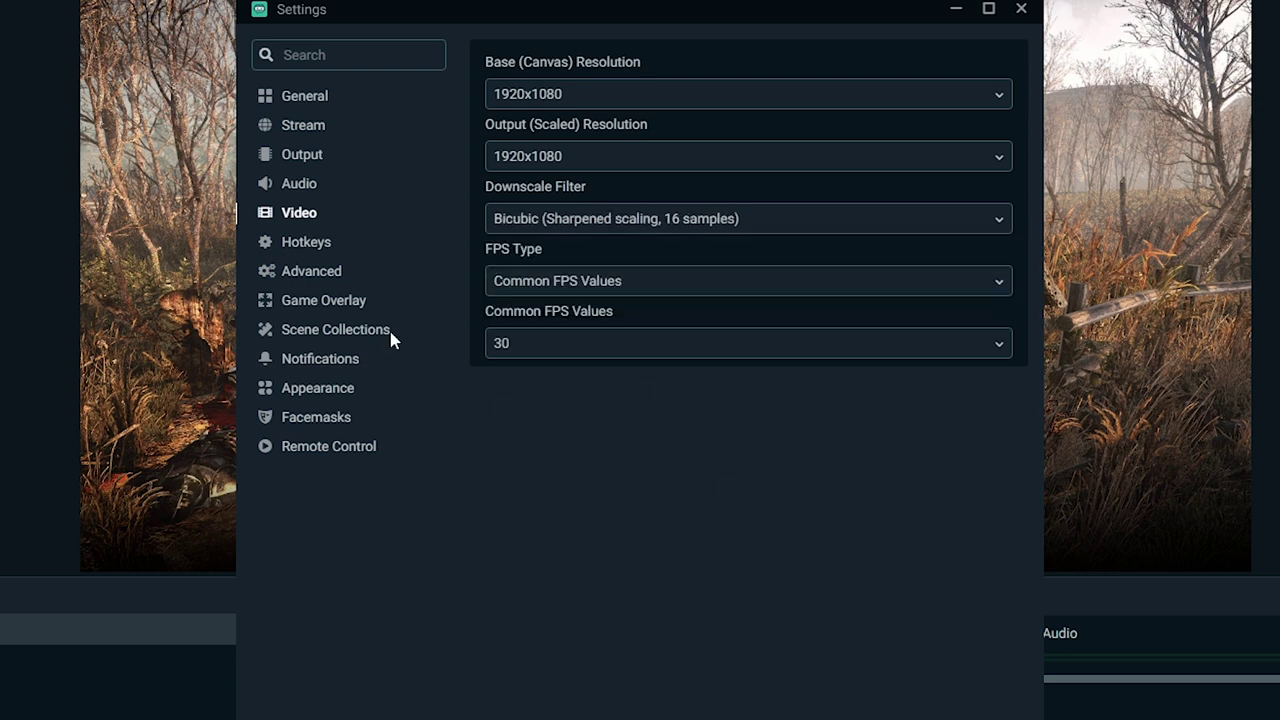
Set Common FPS Values to 60
click(661, 350)
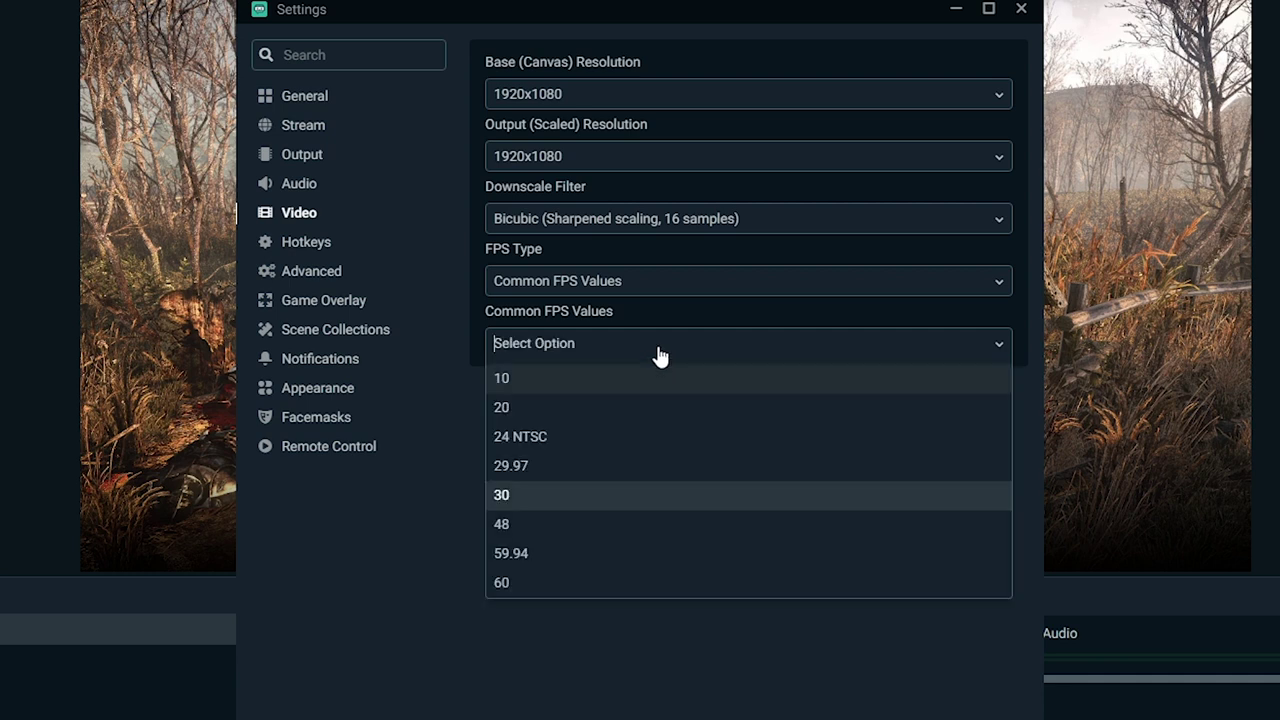
click(658, 350)
click(658, 348)
click(398, 640)
click(583, 352)
click(529, 585)
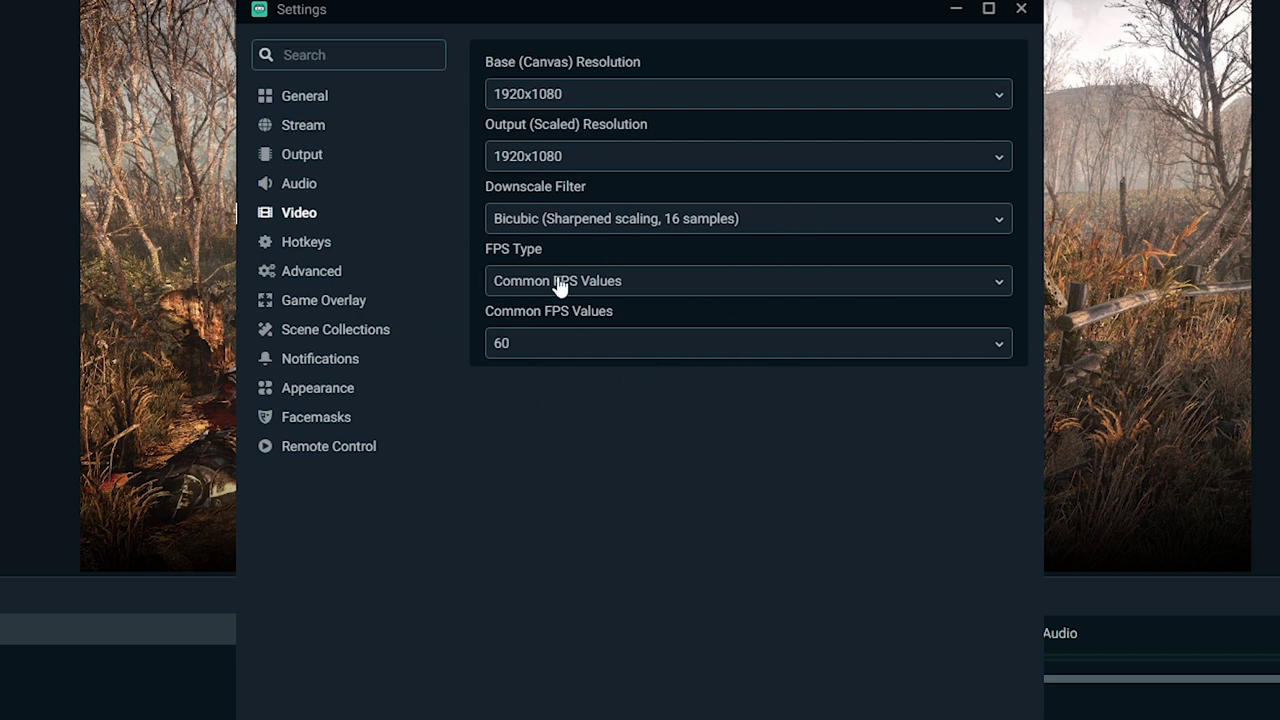
On the Stream page, keep Streaming Services, Twitch and the Auto (Recommended) server
click(305, 128)
click(624, 97)
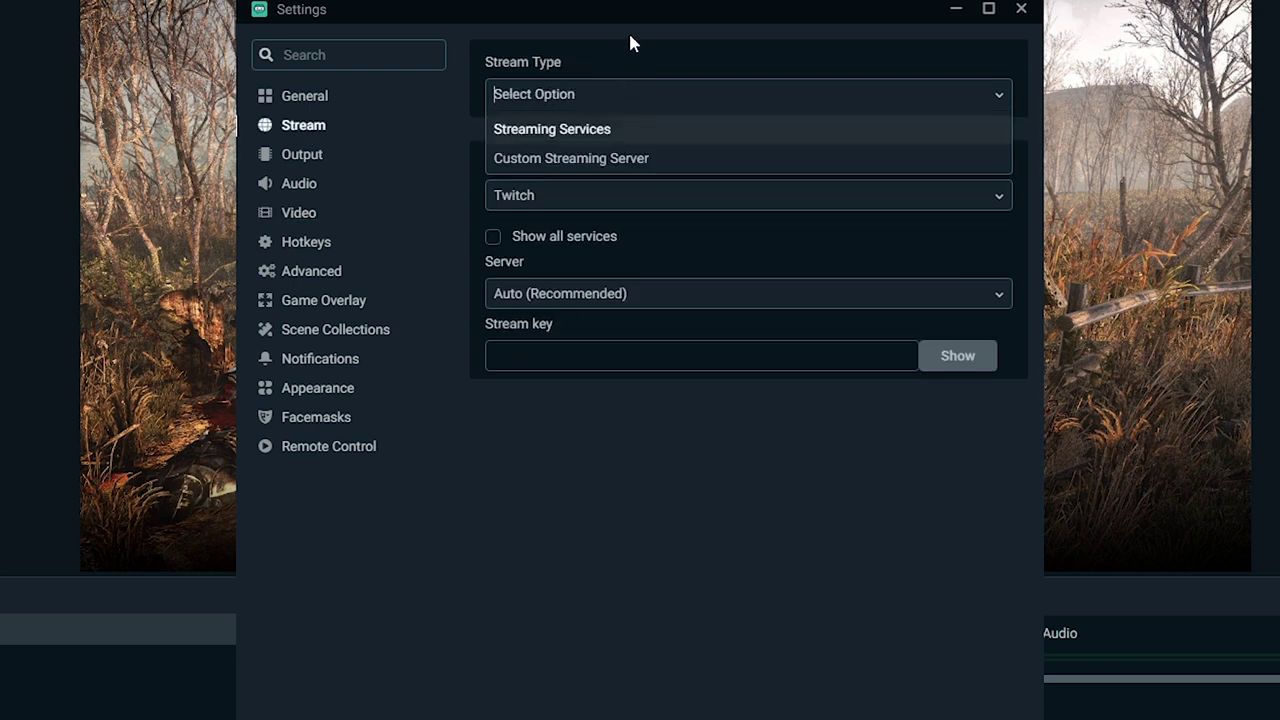
click(625, 128)
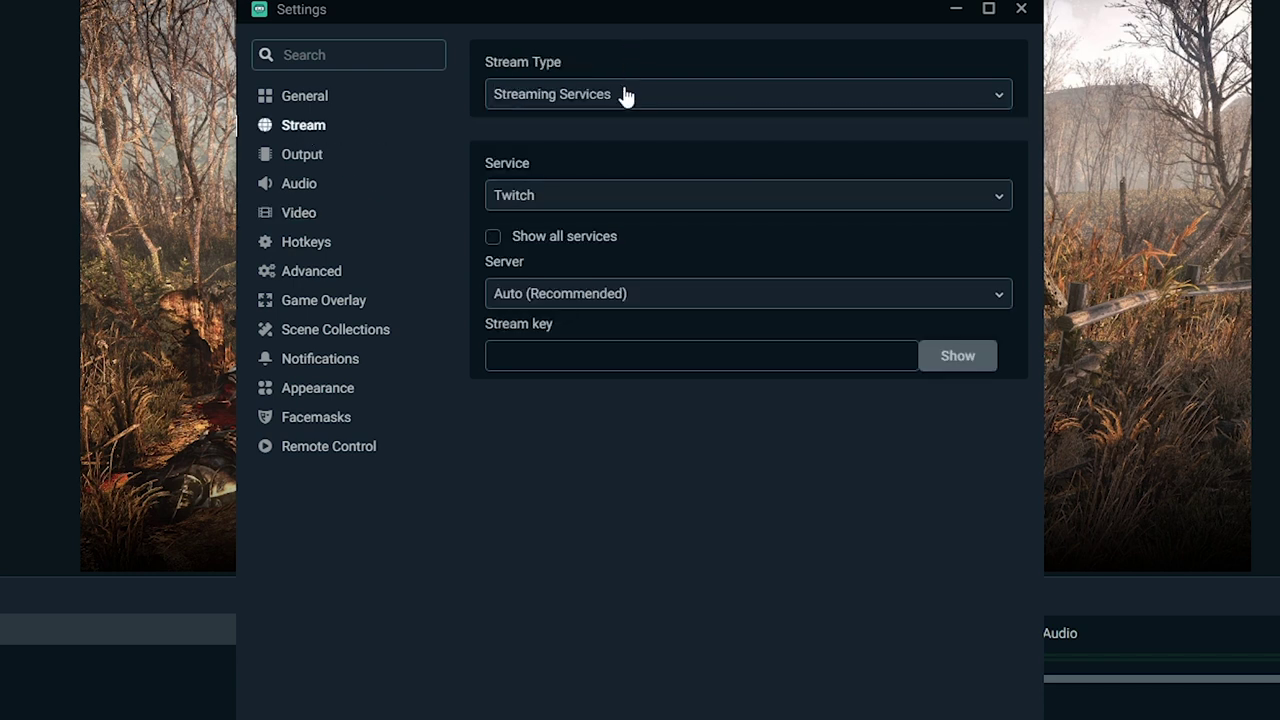
click(621, 212)
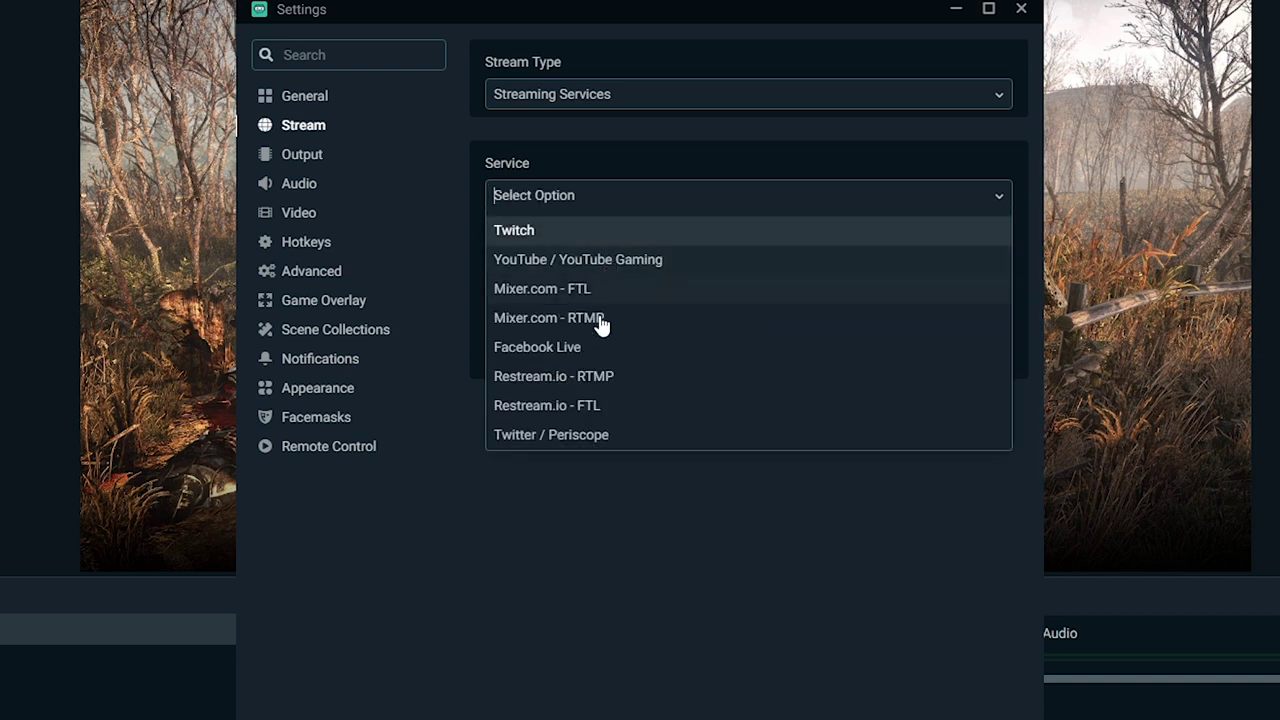
click(661, 564)
click(532, 305)
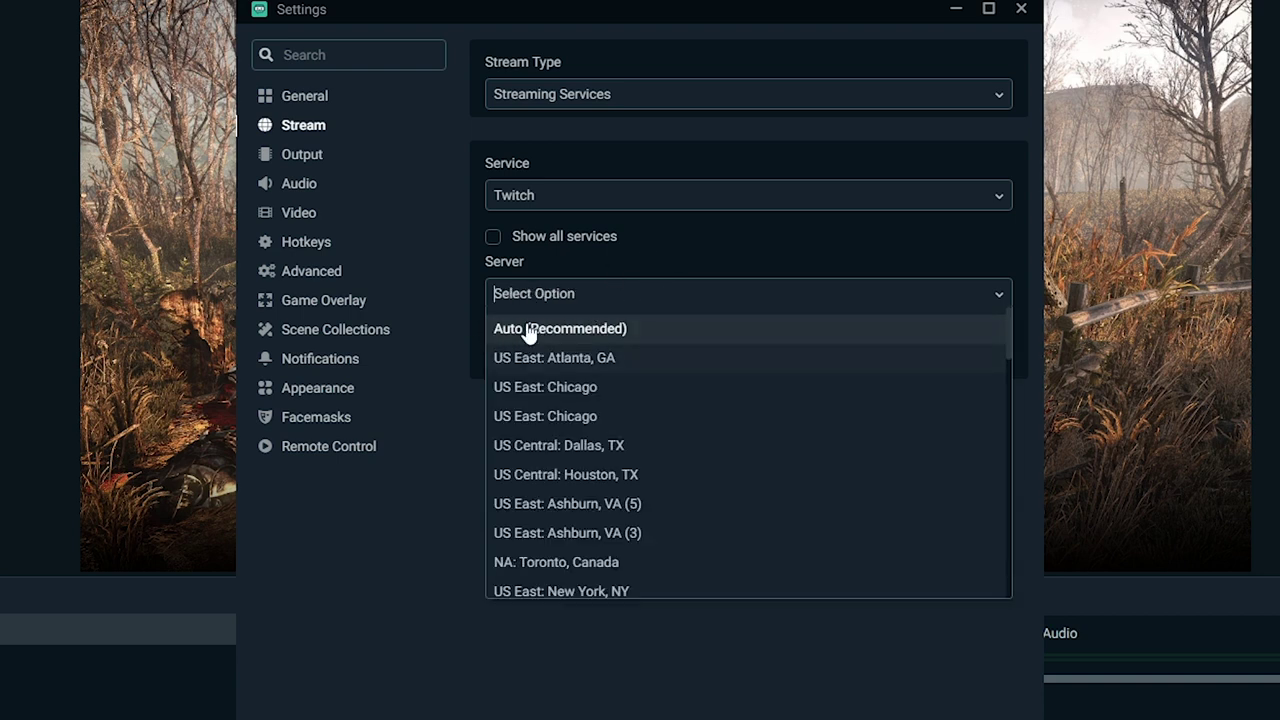
click(666, 250)
Browse the full list of streaming services, keeping Twitch selected
click(668, 236)
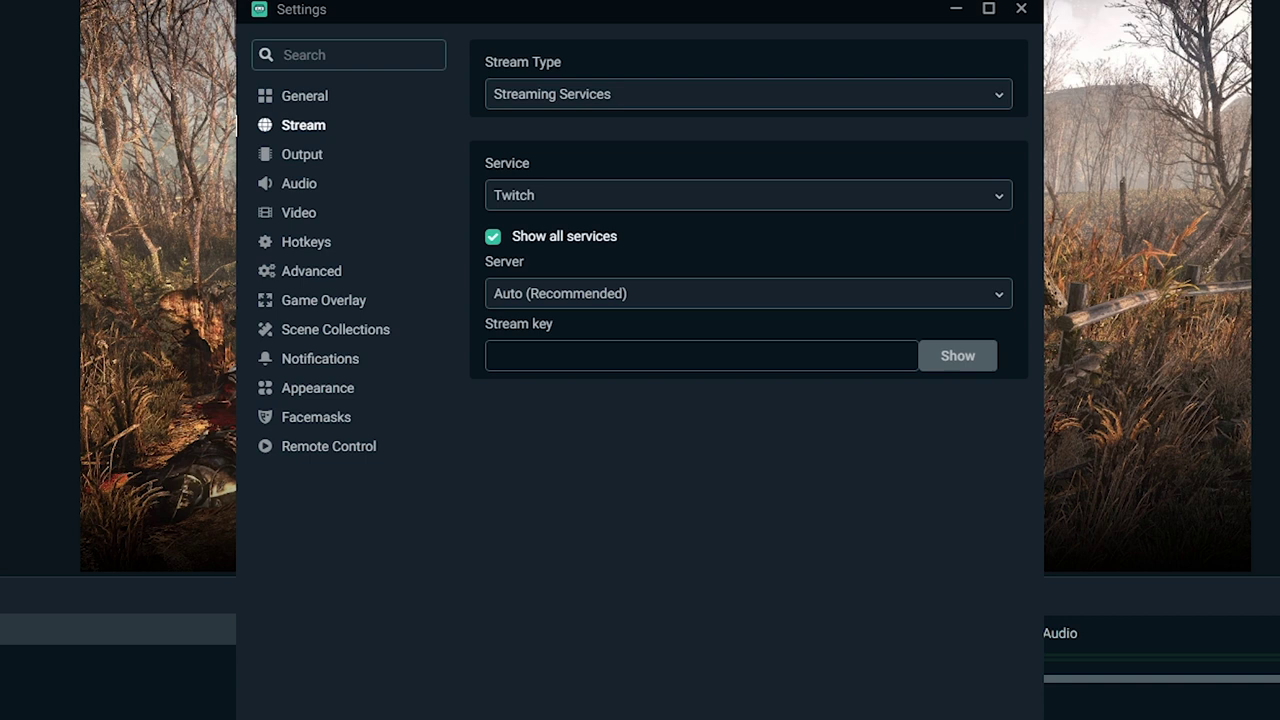
click(583, 200)
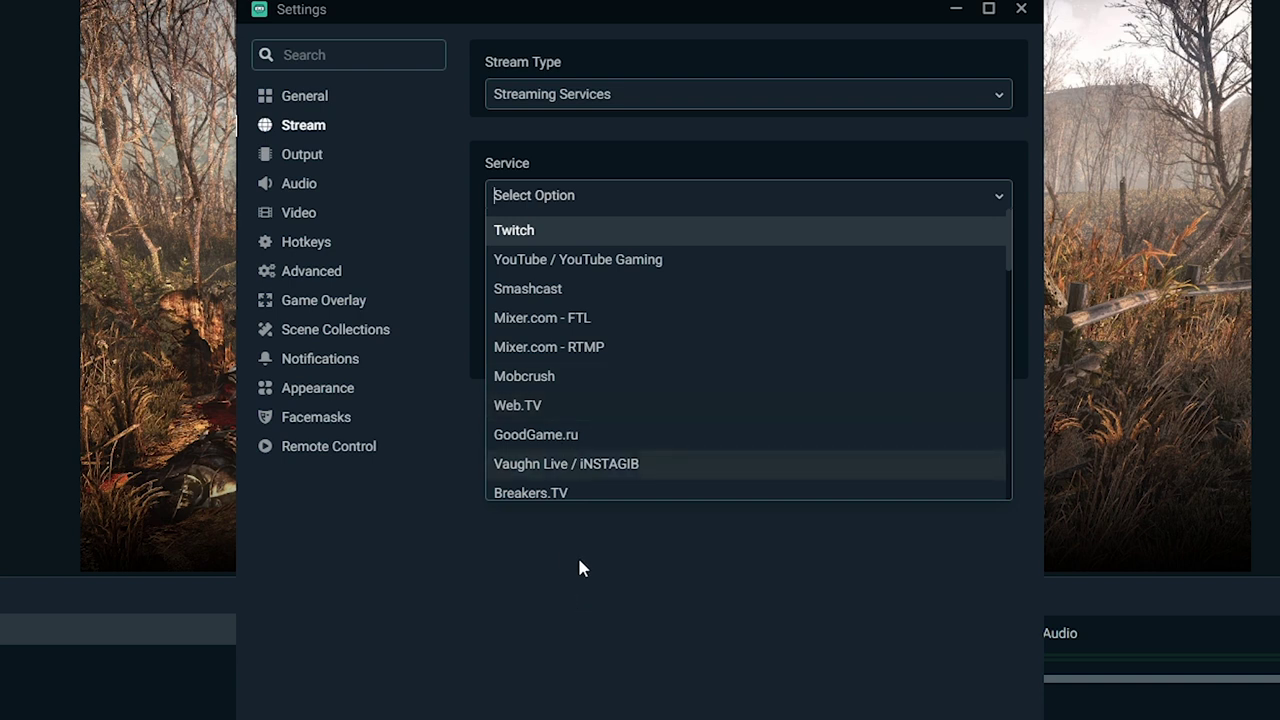
key(Return)
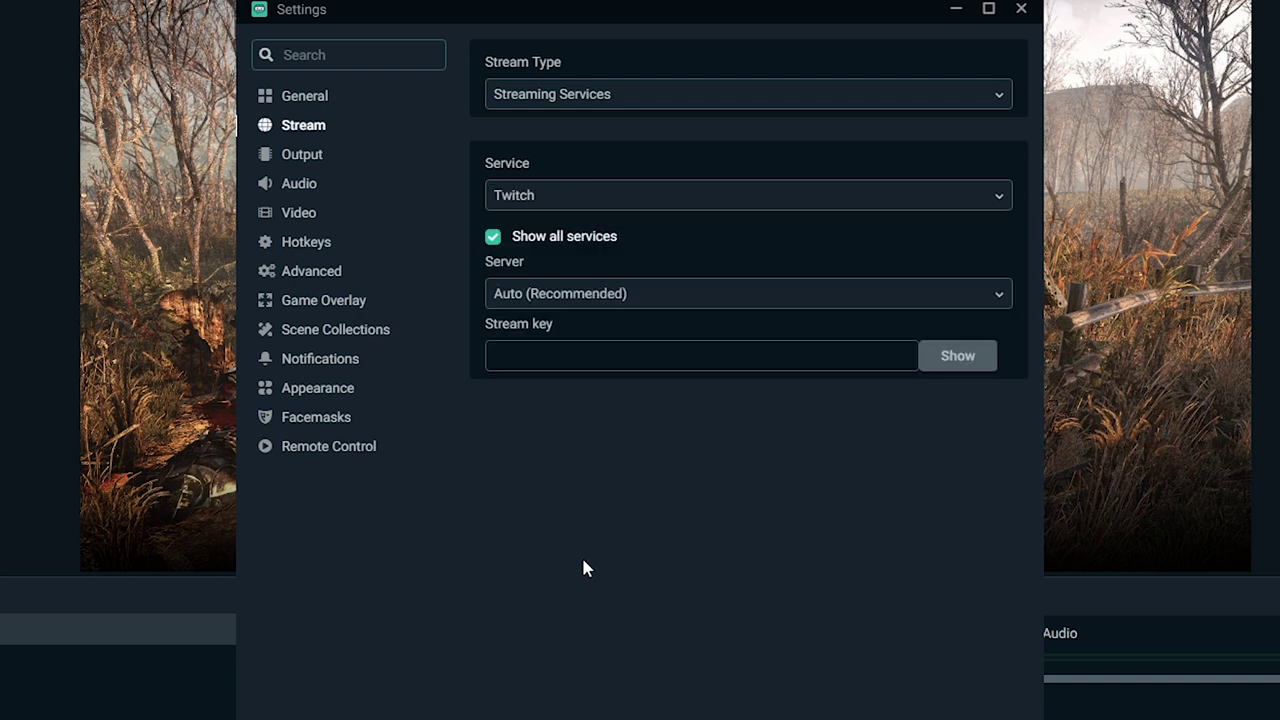
click(530, 240)
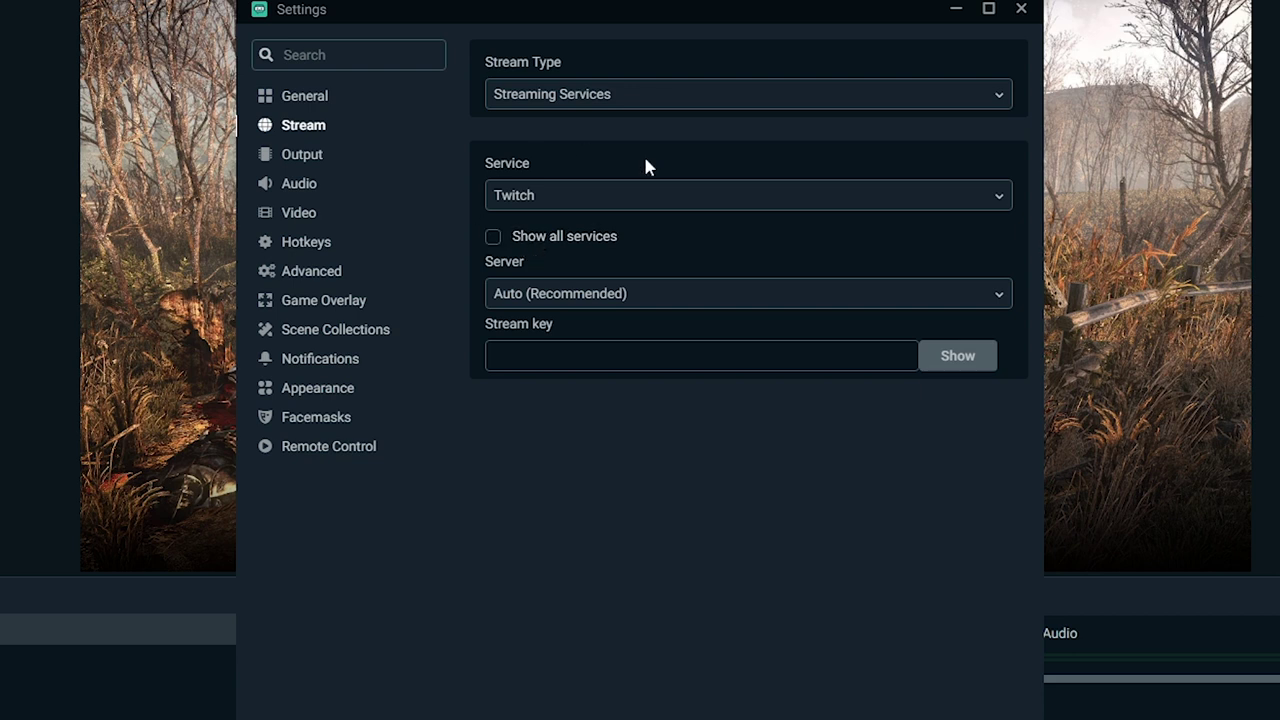
Try the Custom streaming server stream type, then revert to Streaming Services
click(586, 110)
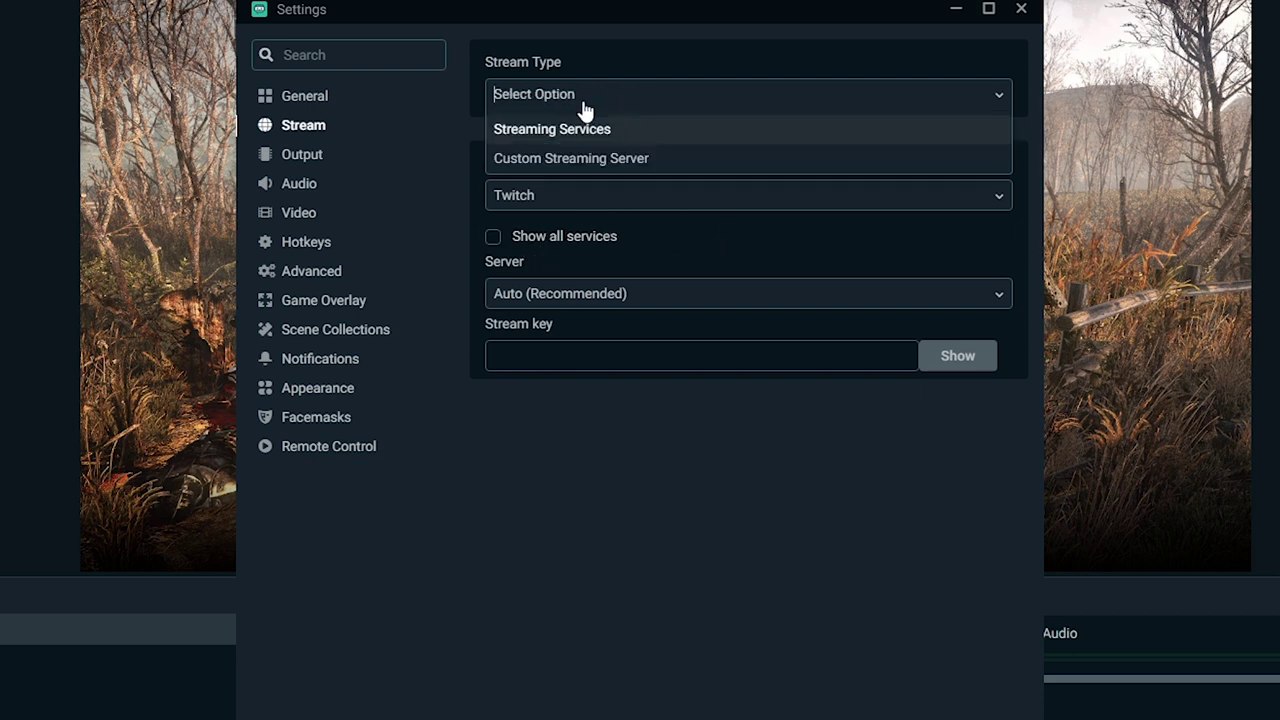
click(624, 176)
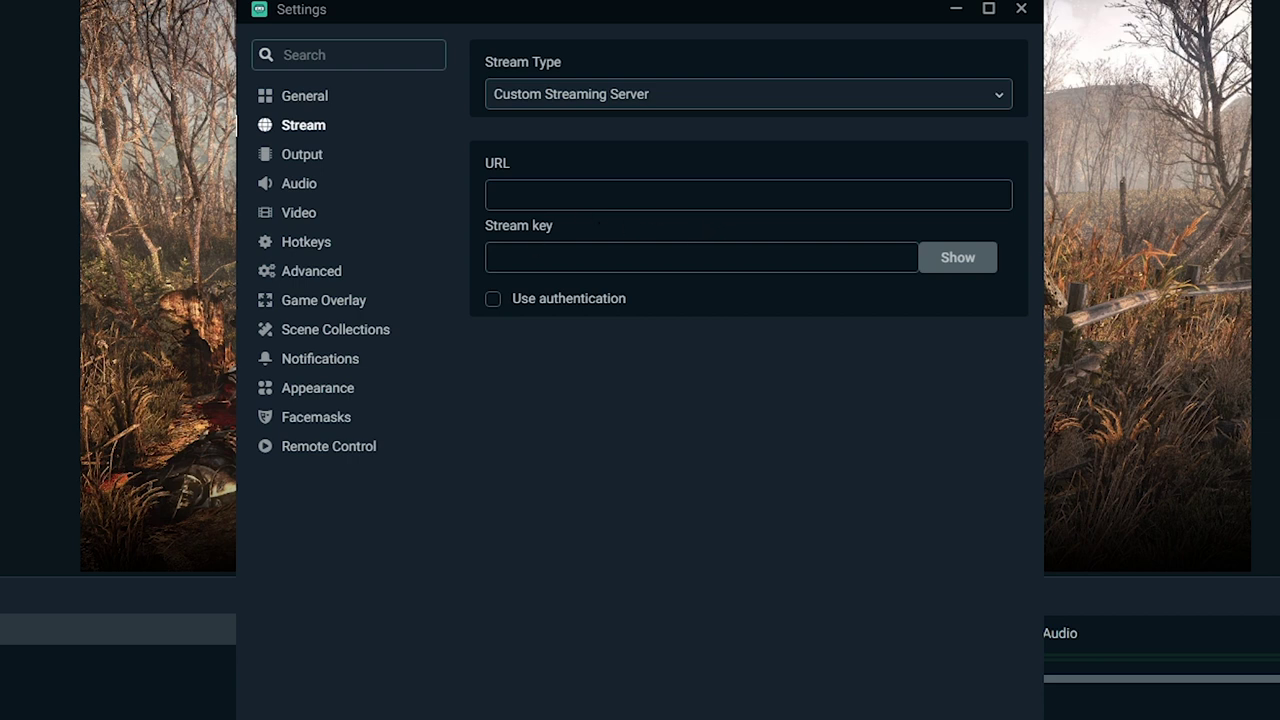
click(610, 106)
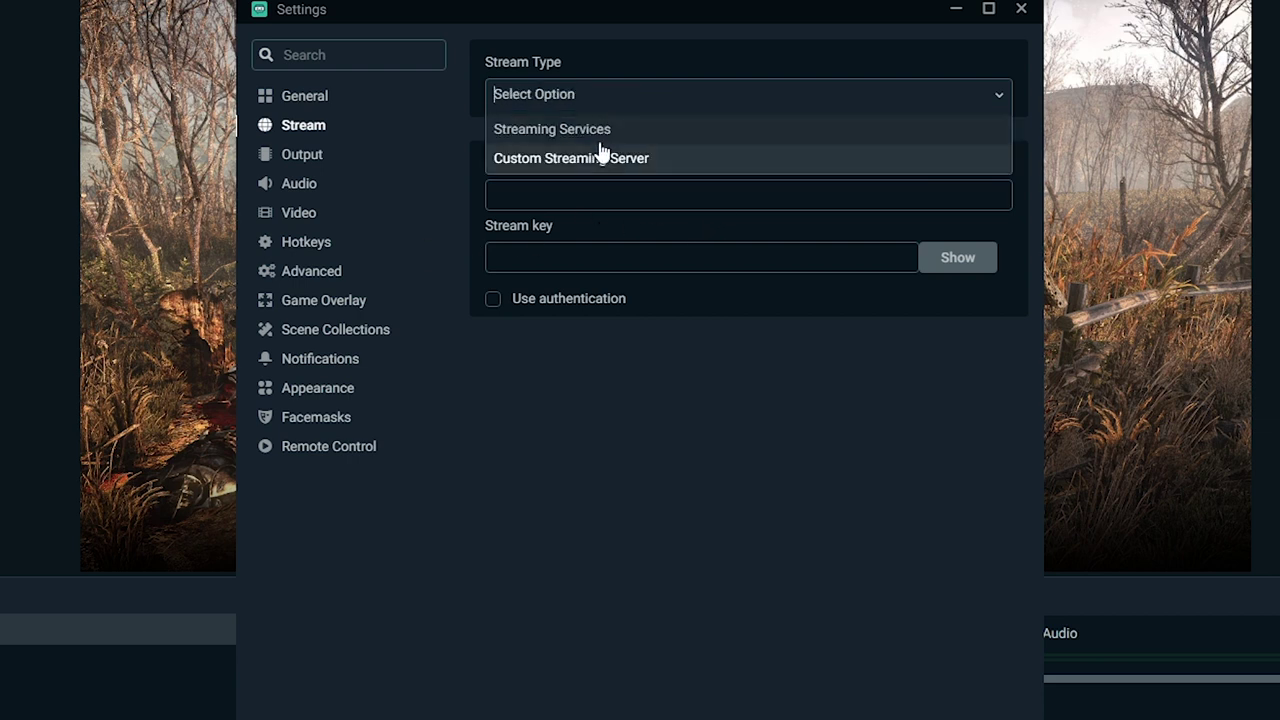
click(600, 132)
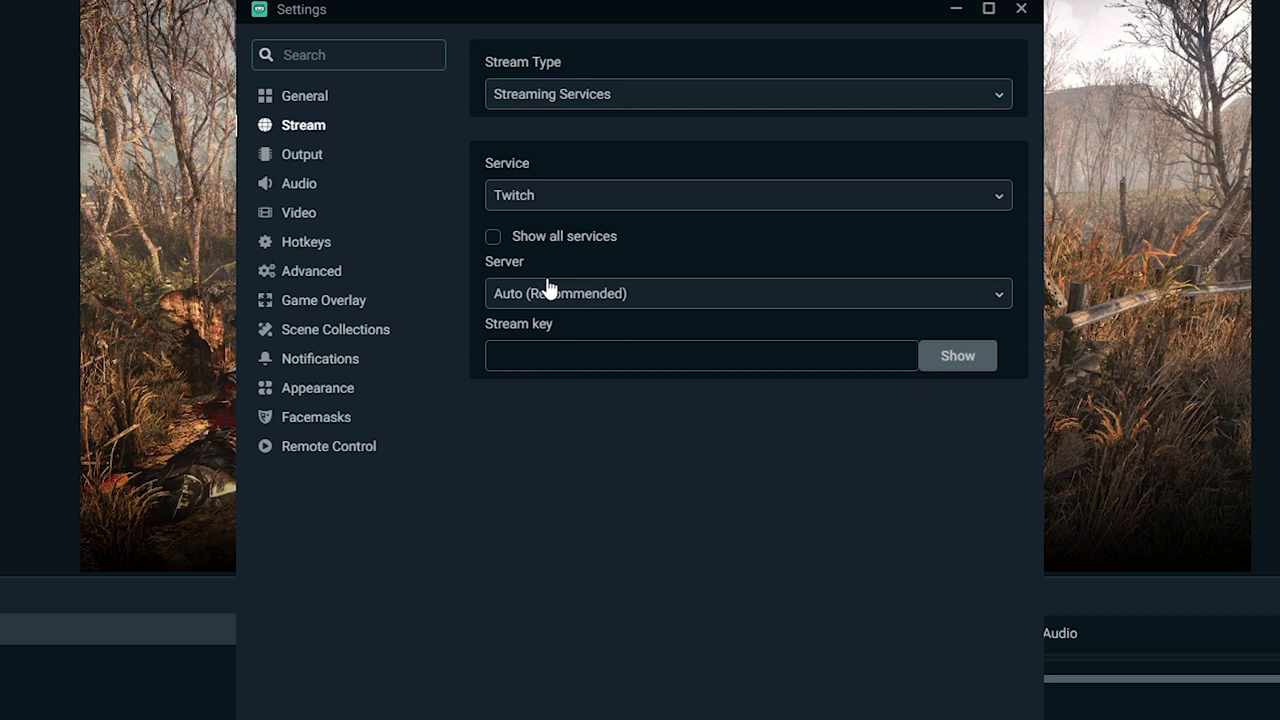
Show the Output settings and keep the Simple output mode
click(300, 157)
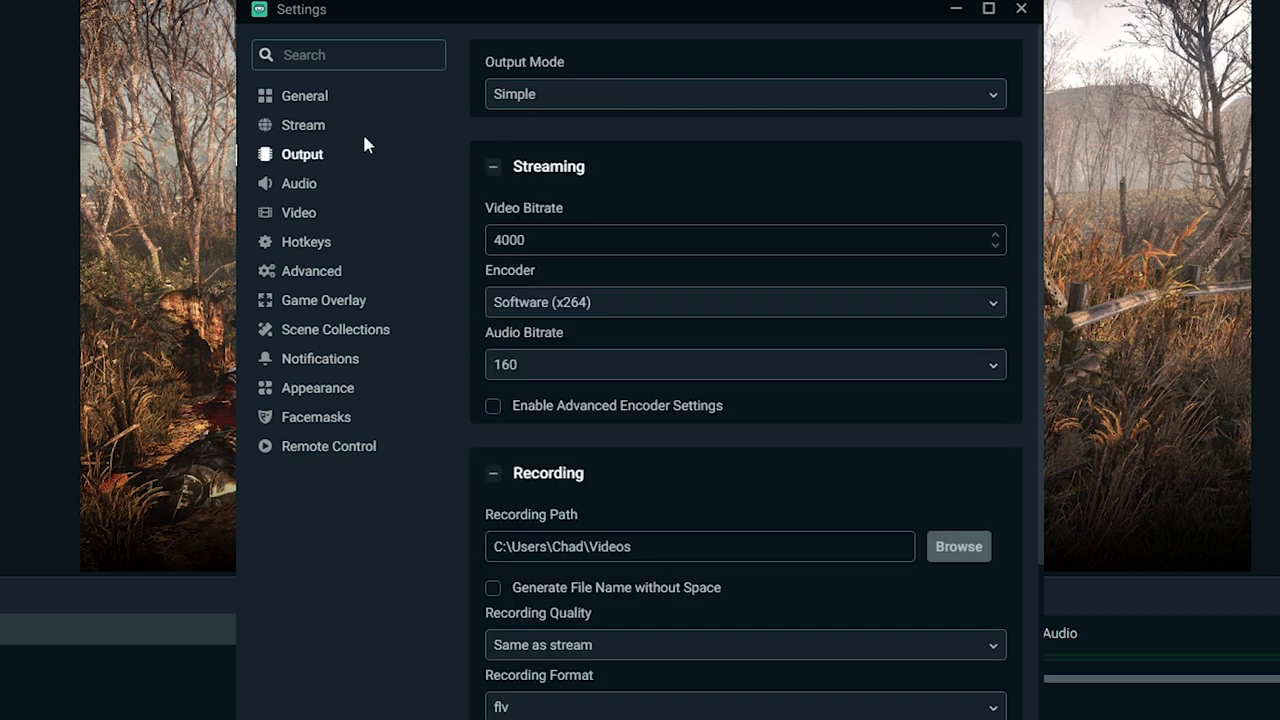
click(537, 98)
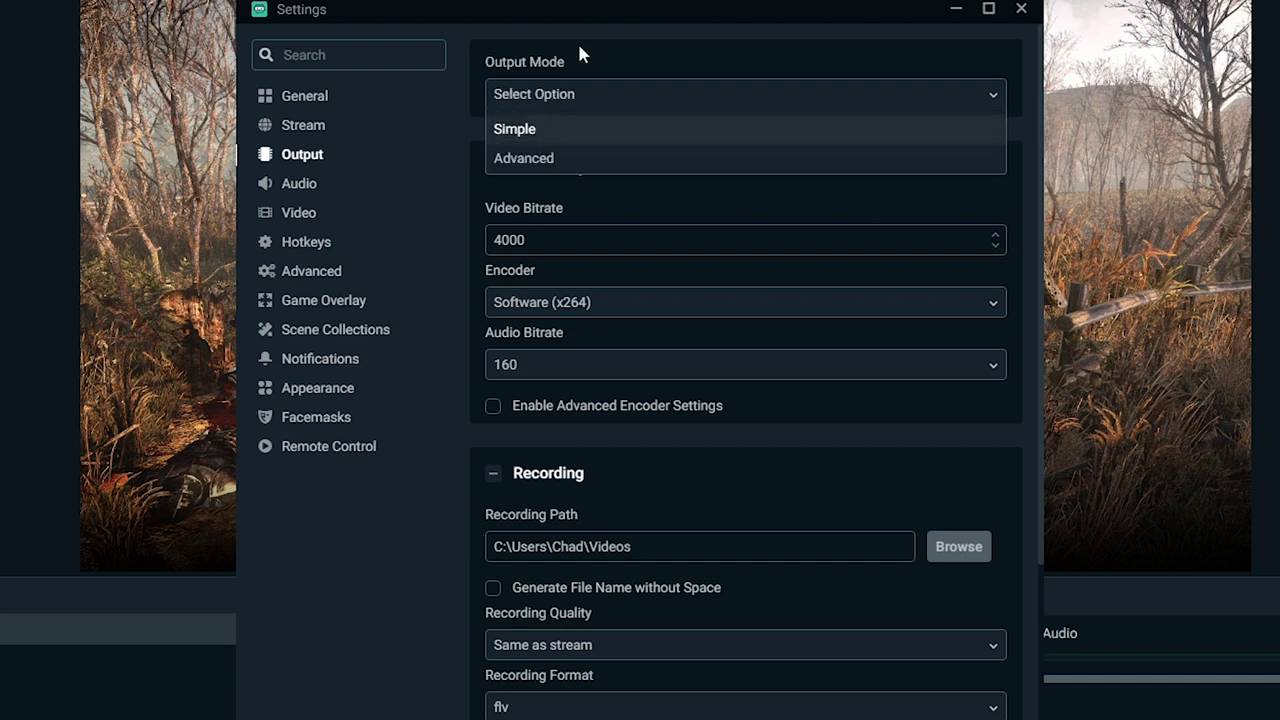
click(576, 62)
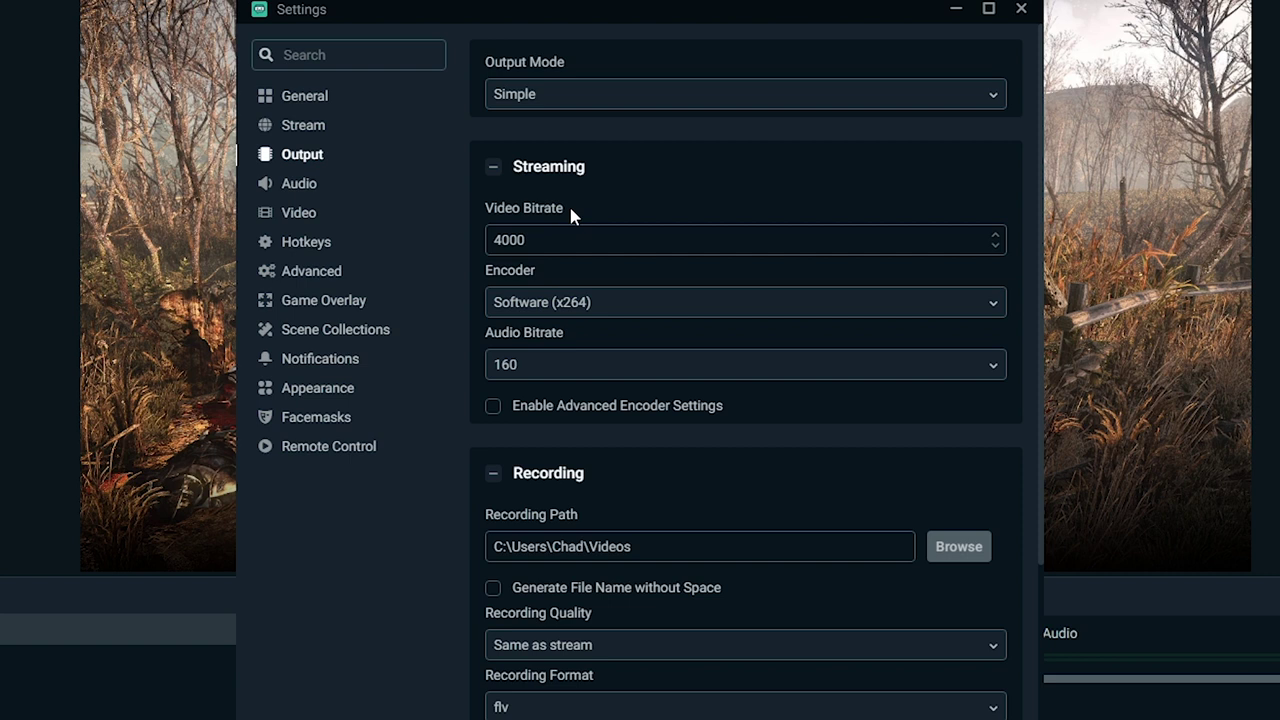
Set the streaming Video Bitrate to 8000, after trying 6000 and 10000
drag(528, 240, 471, 240)
text(6000)
key(ctrl+a)
text(8000)
key(shift+Left)
key(shift+Left)
key(shift+Left)
key(shift+Left)
key(BackSpace)
text(10000)
key(ctrl+a)
text(8000)
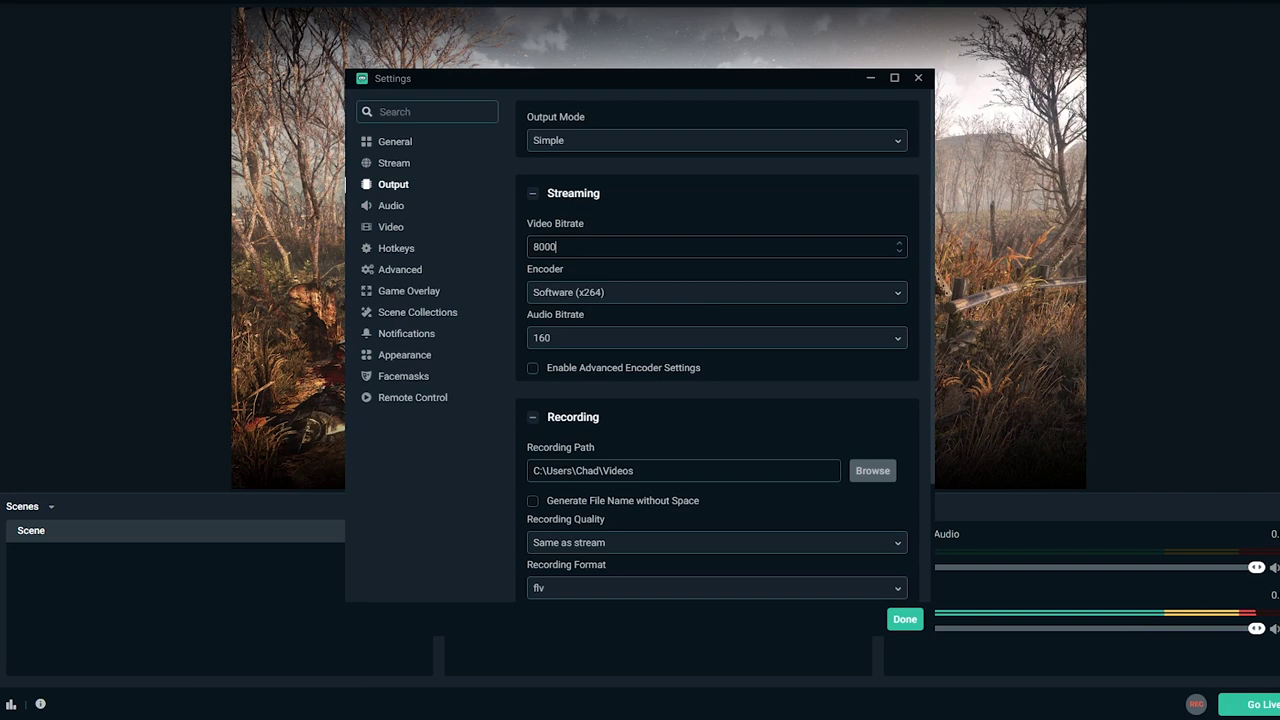
Run the Google Fiber speed test in Edge: 31.3 Mbps down, 13.0 Mbps up, 46 ms ping
mouse_move(49, 709)
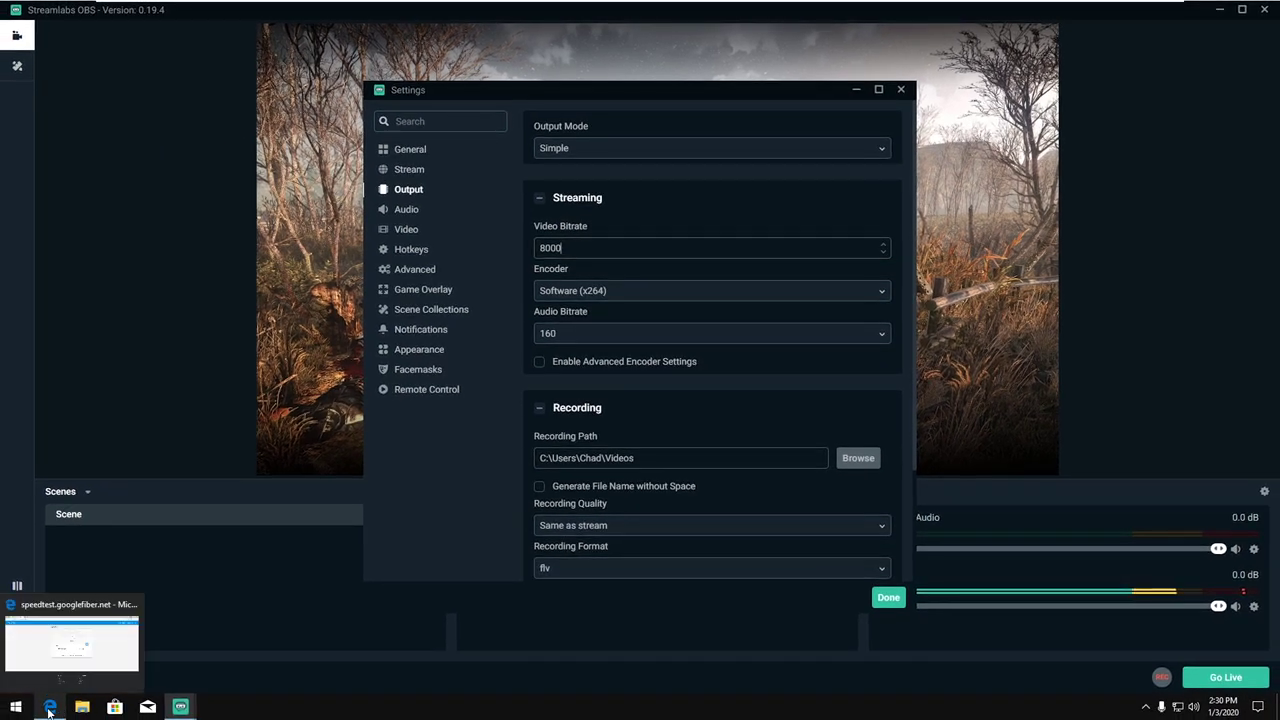
click(60, 660)
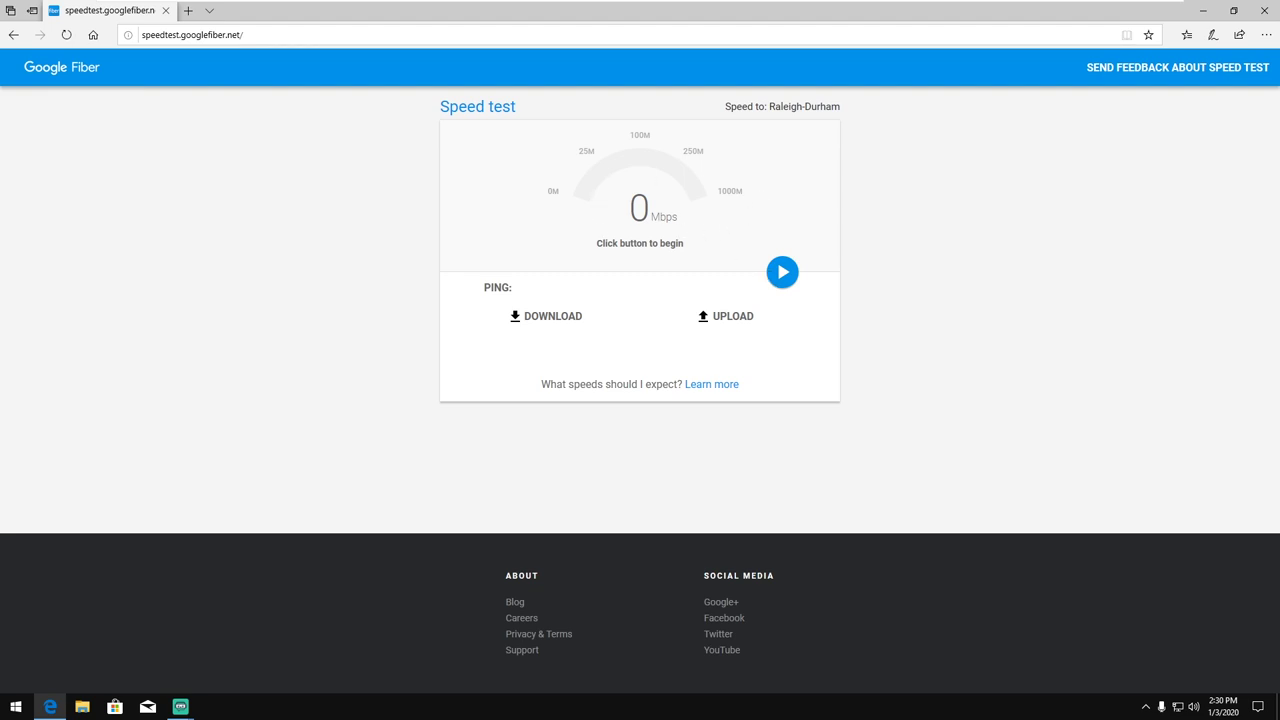
click(775, 276)
click(846, 326)
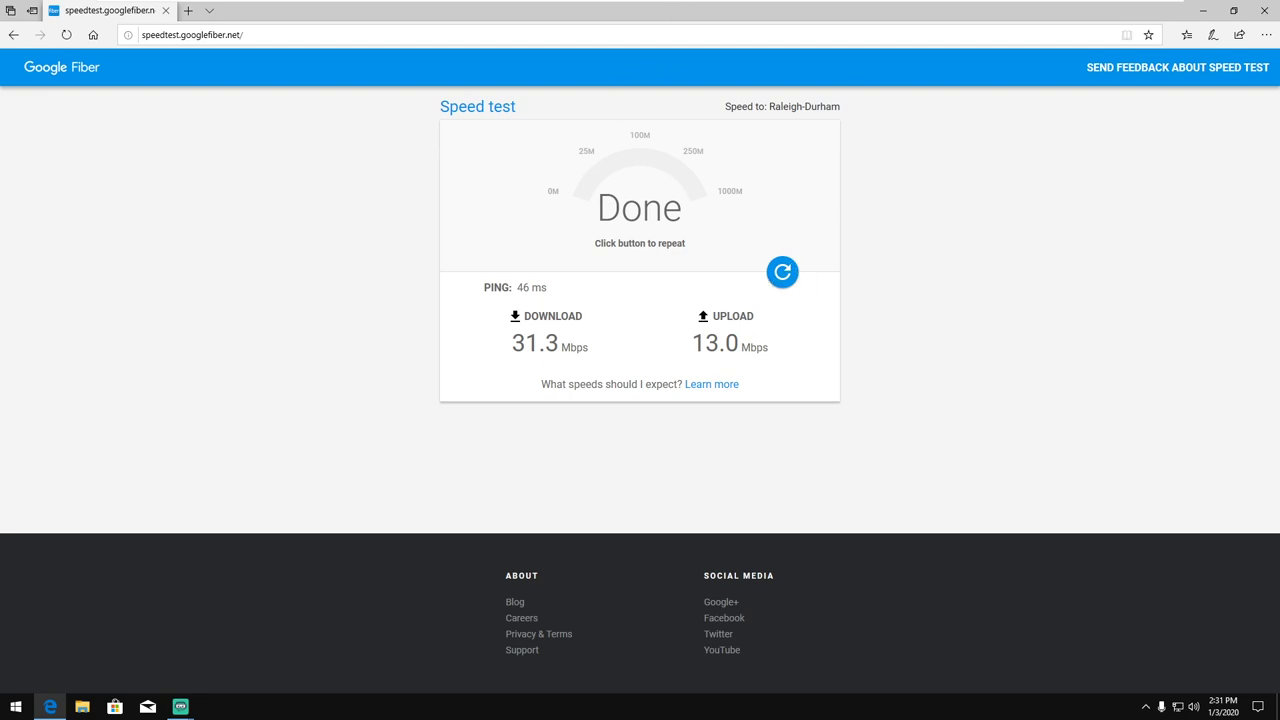
double_click(705, 343)
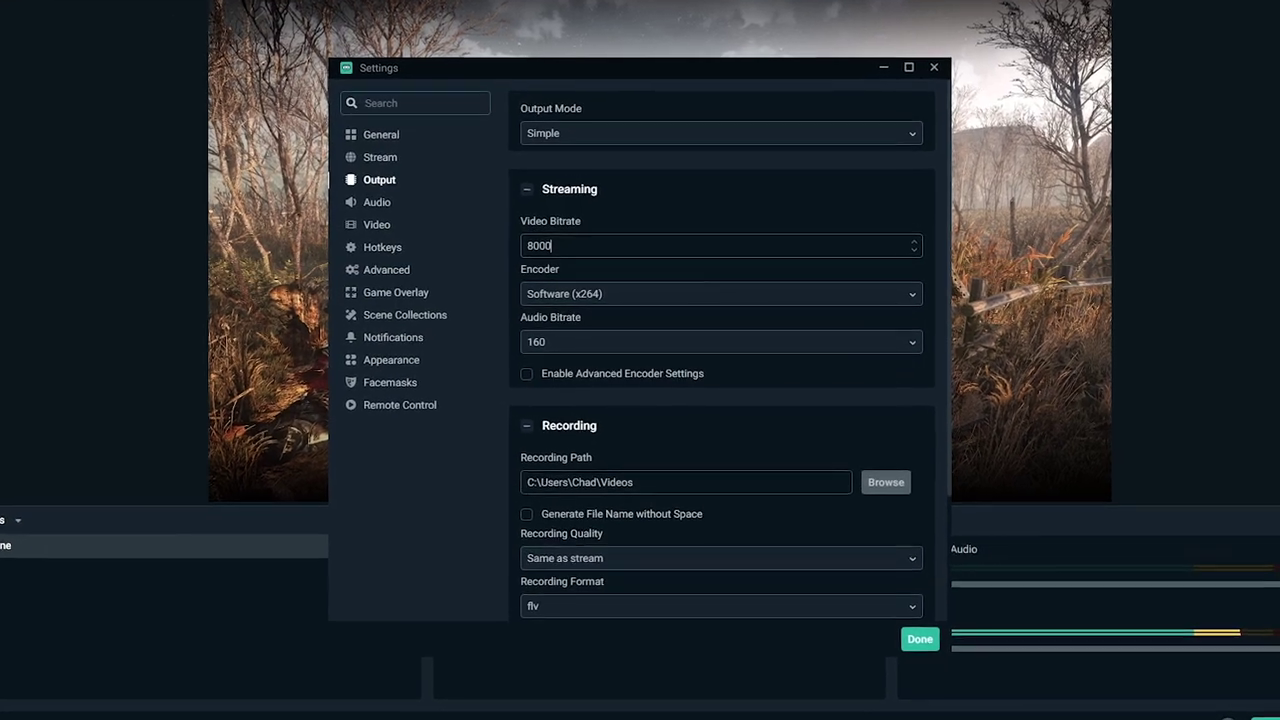
drag(556, 245, 500, 242)
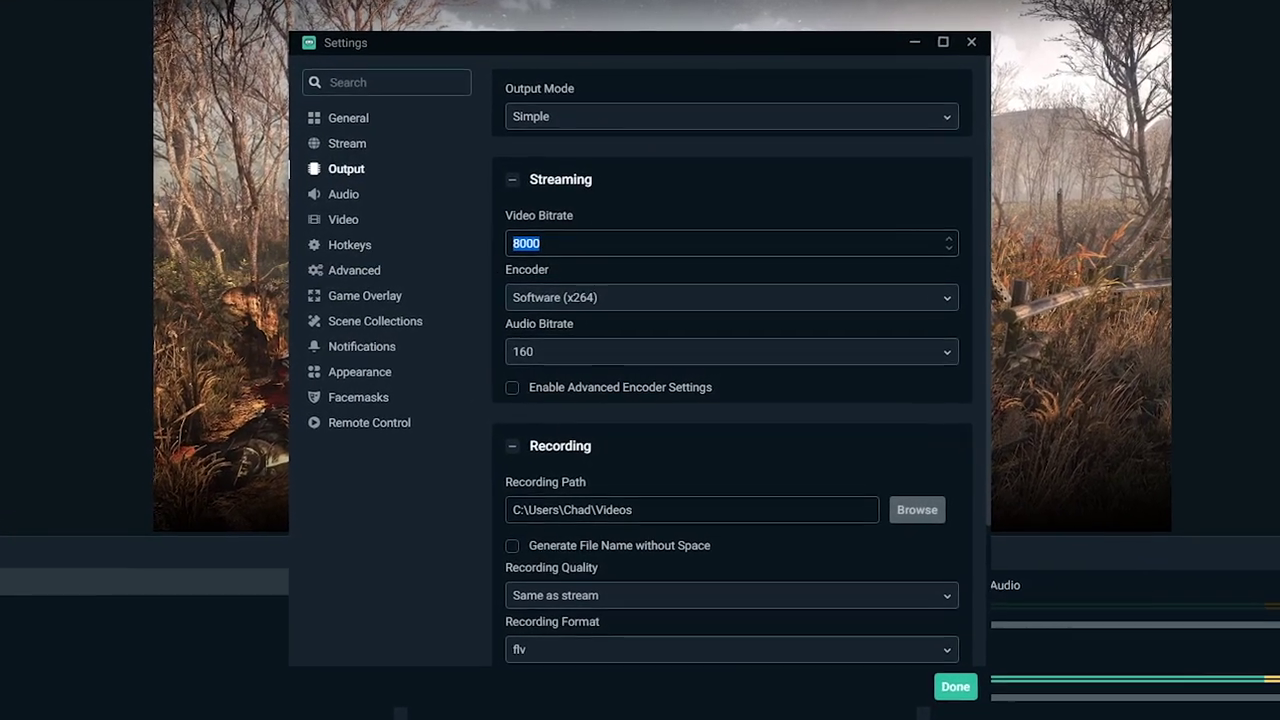
key(shift+Right)
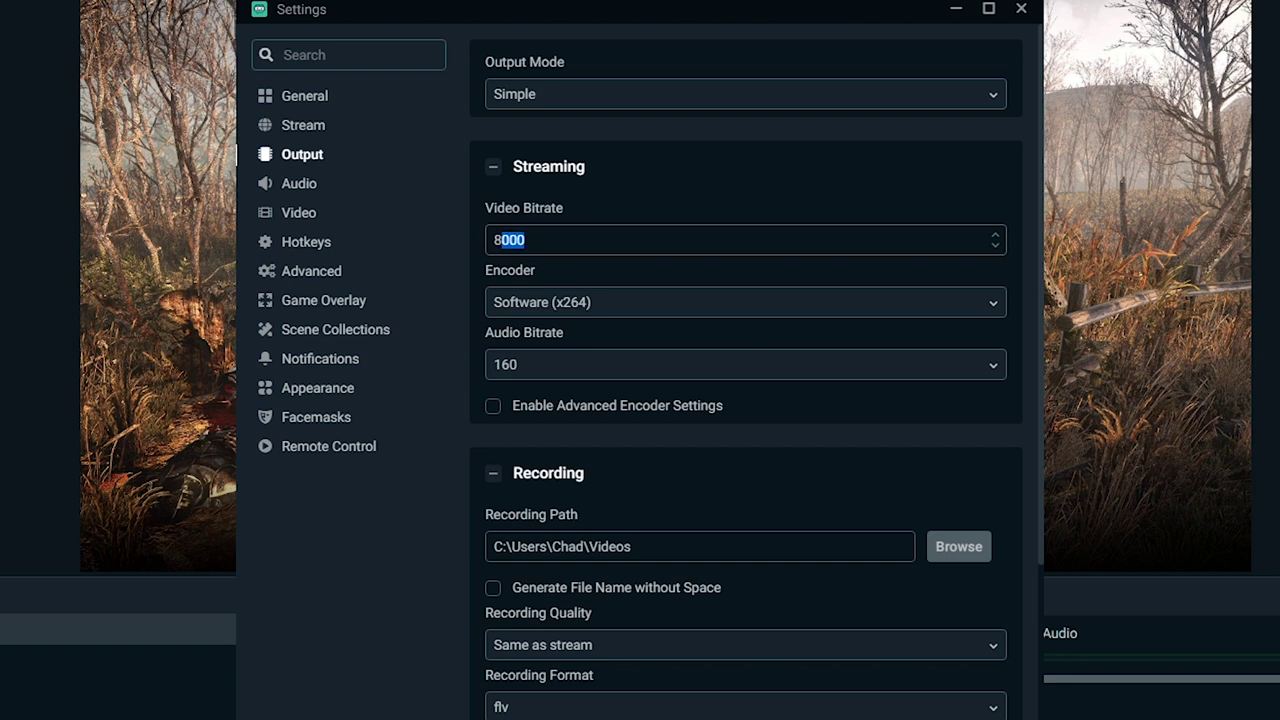
drag(526, 240, 493, 240)
click(493, 240)
click(501, 240)
key(shift+End)
click(555, 305)
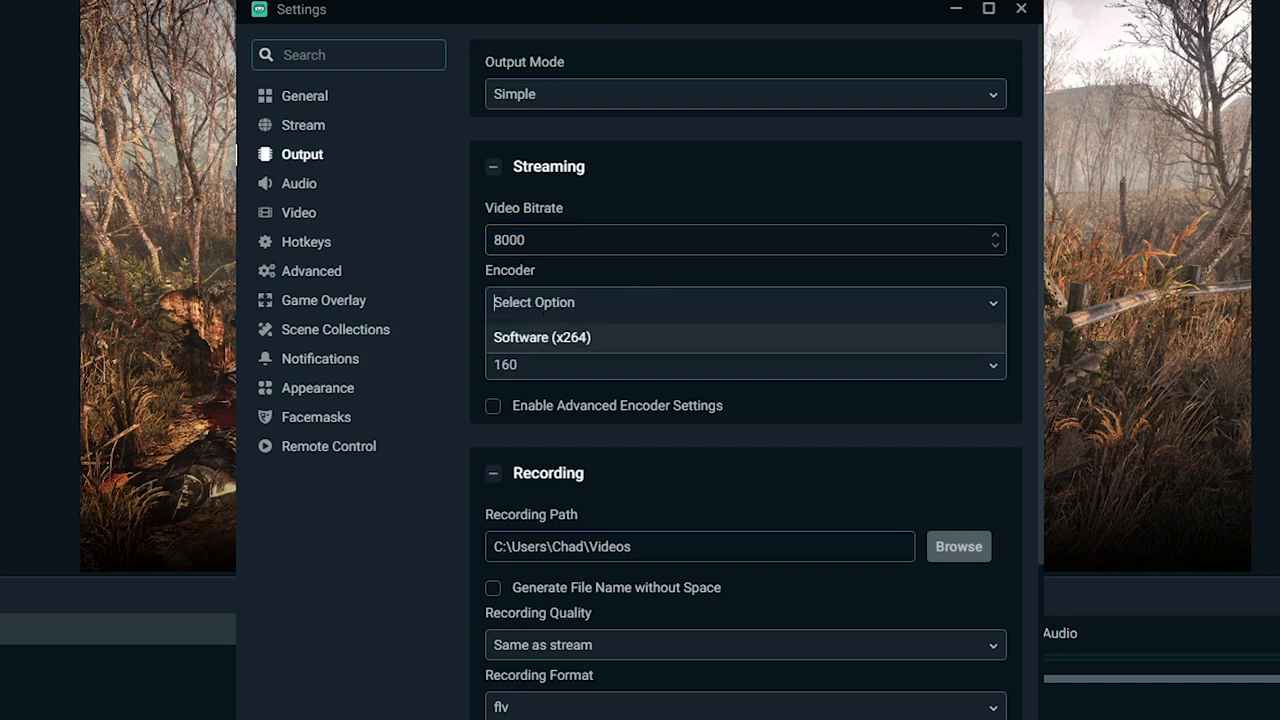
click(640, 337)
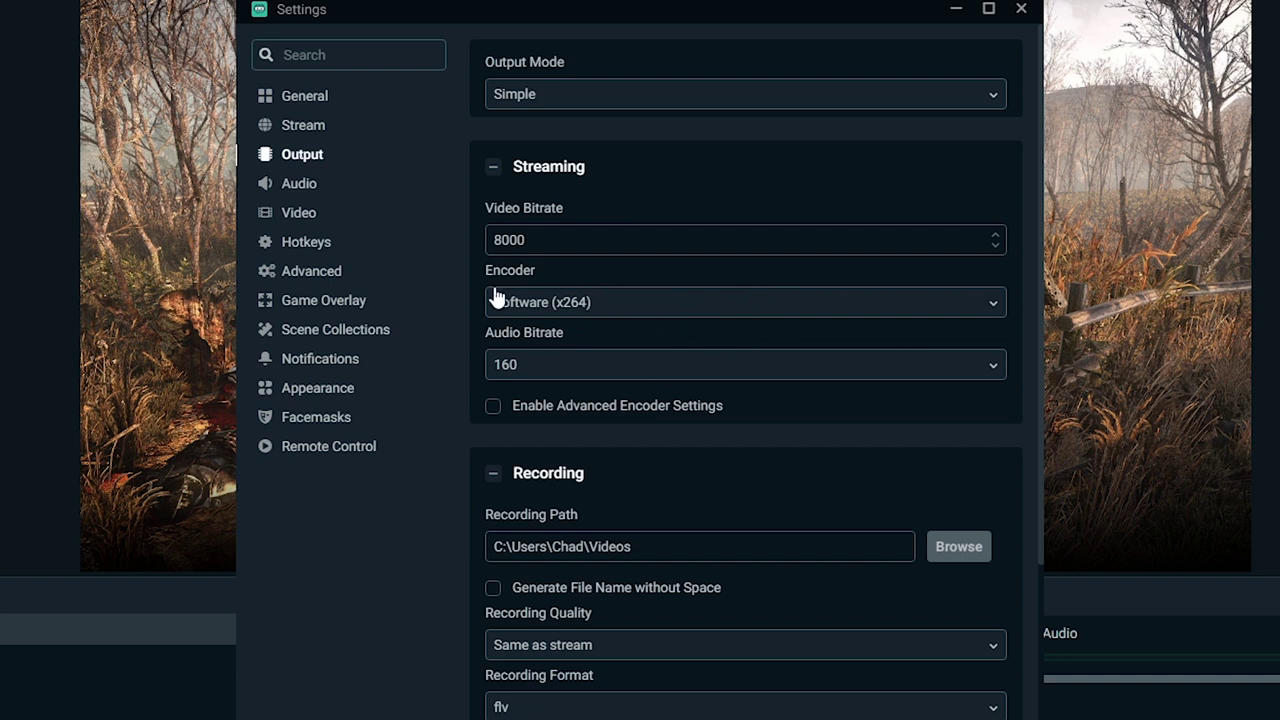
click(620, 312)
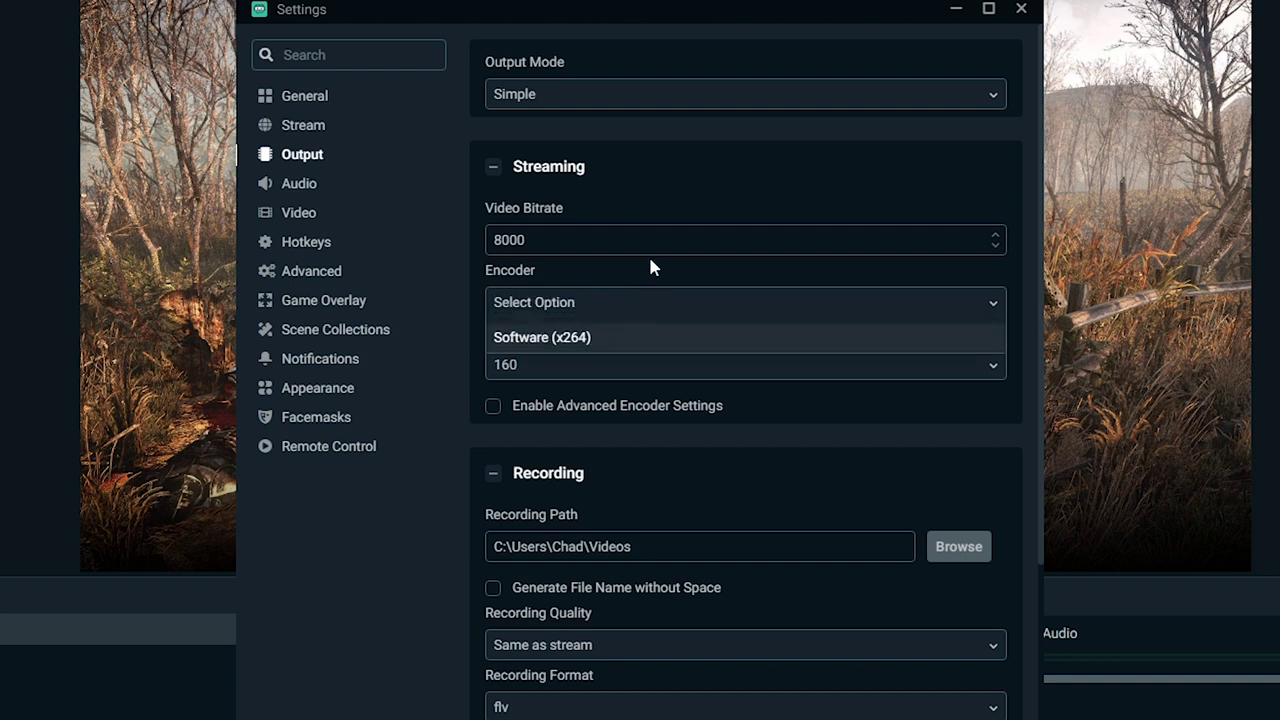
key(Return)
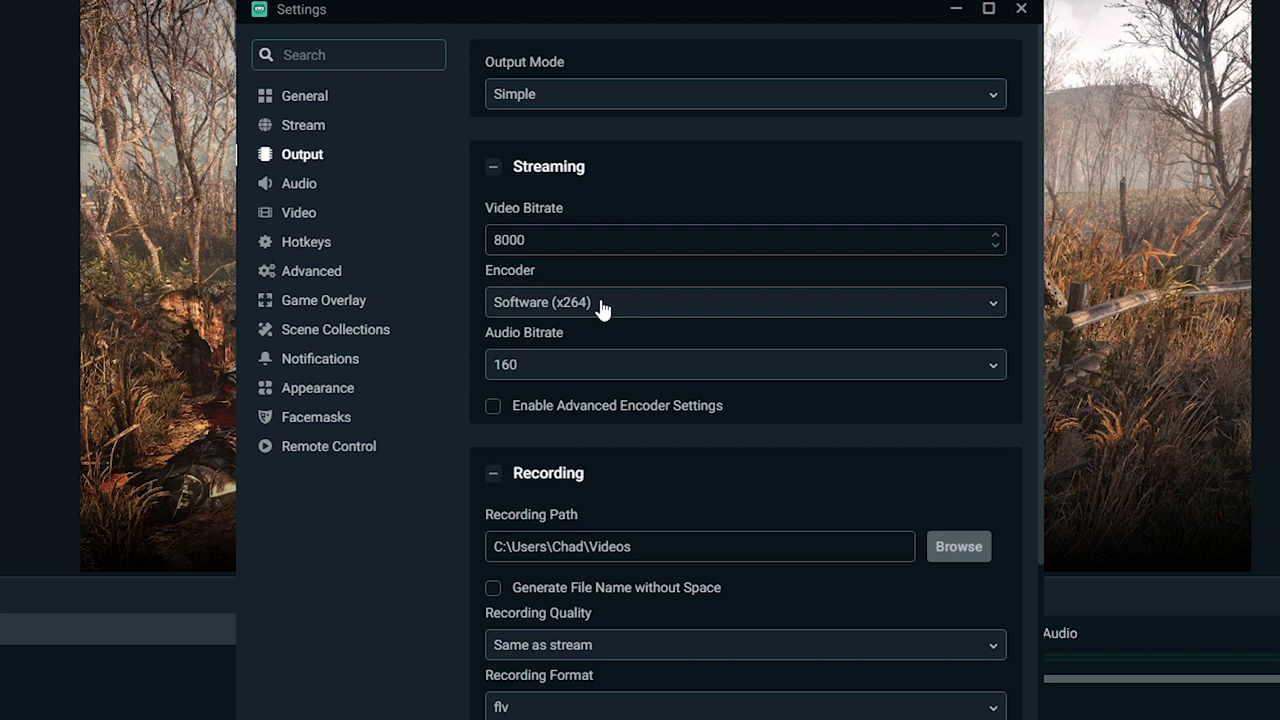
click(516, 314)
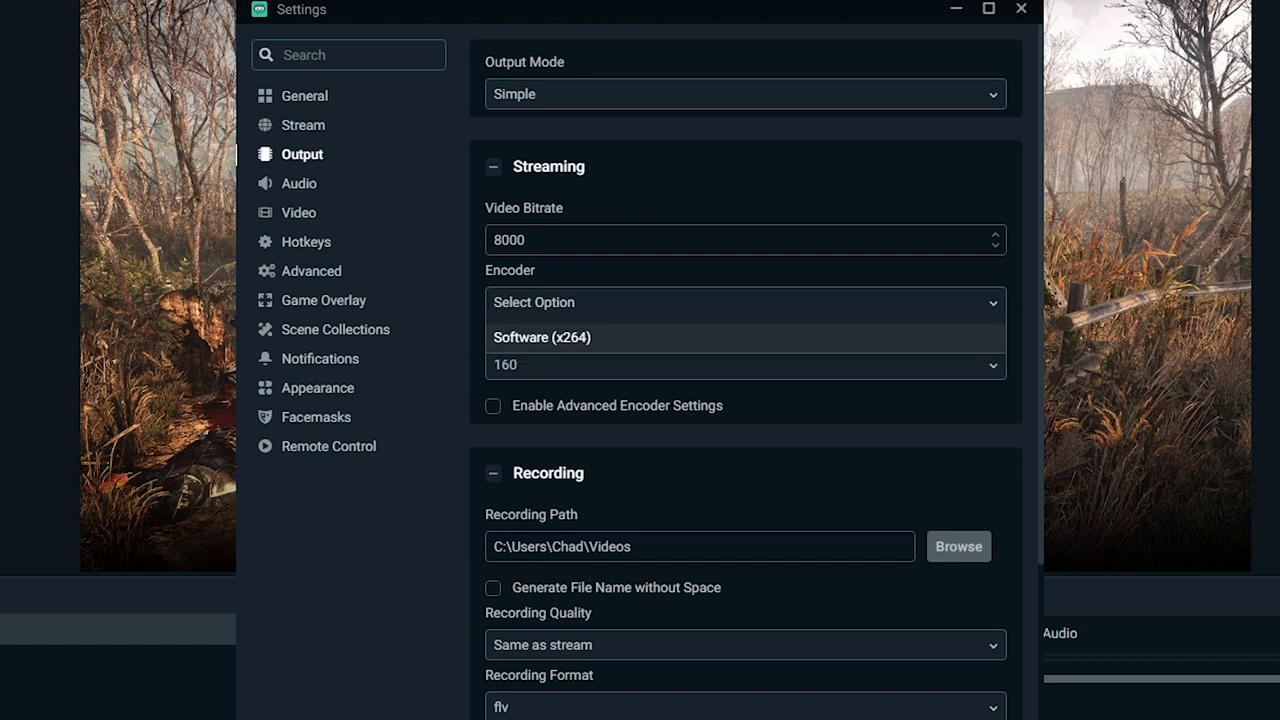
key(Return)
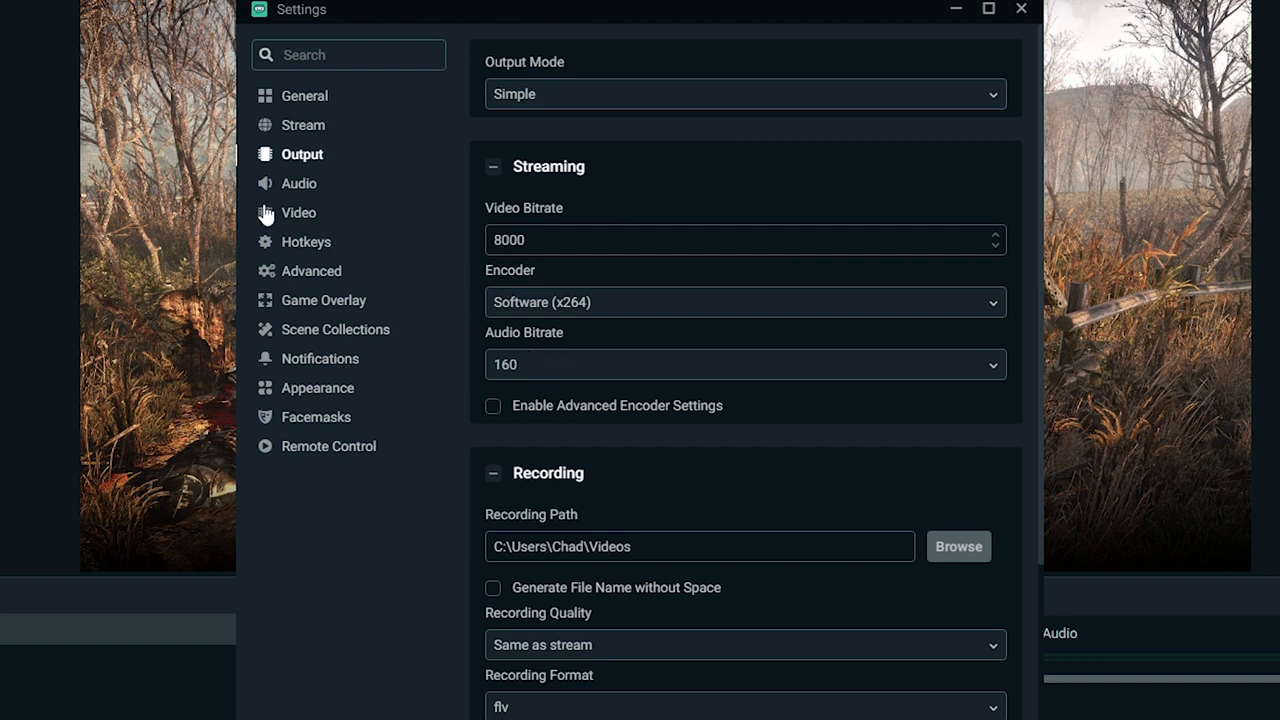
In Audio settings, keep Desktop Audio Device 1 and Mic/Auxiliary Device 1 at Default
click(320, 189)
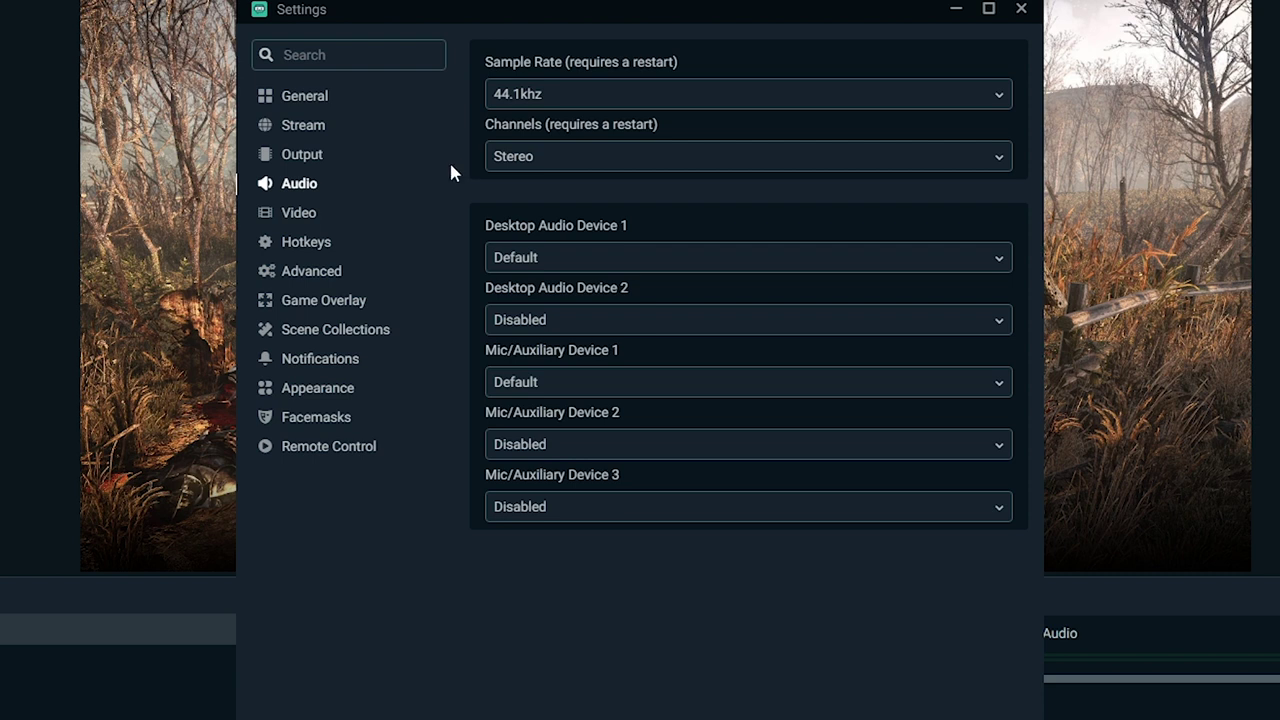
click(520, 262)
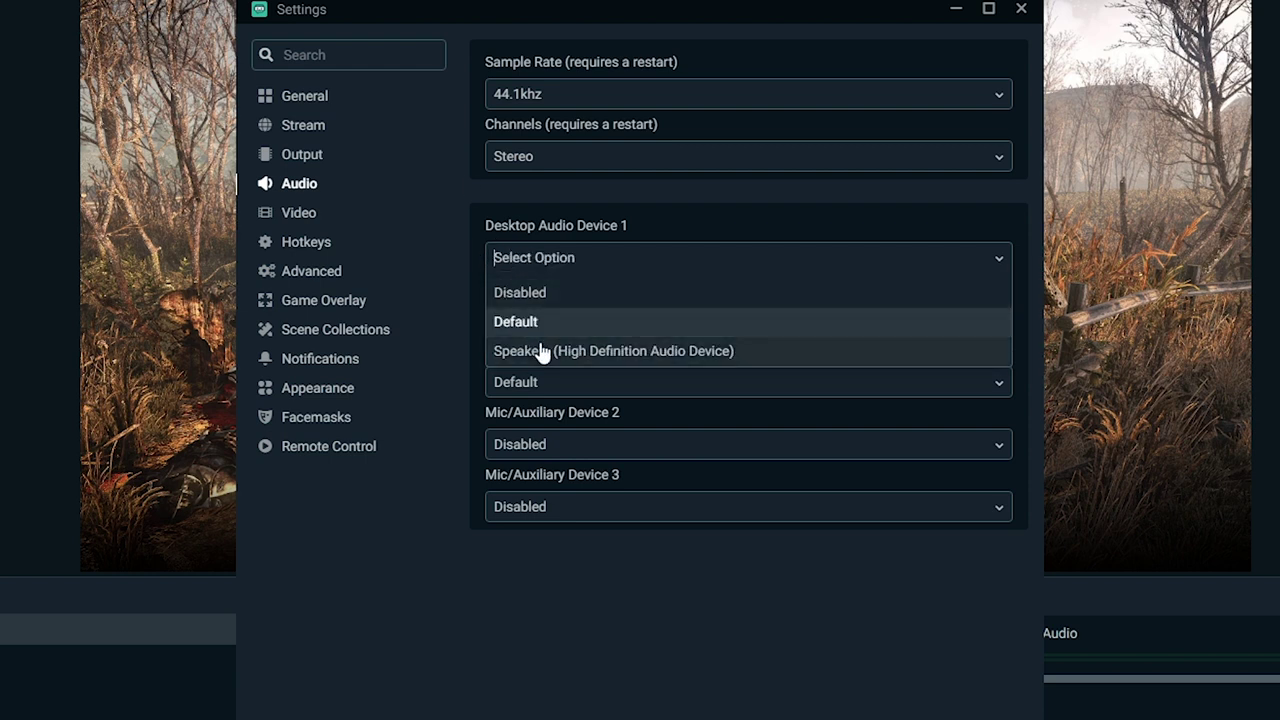
click(490, 208)
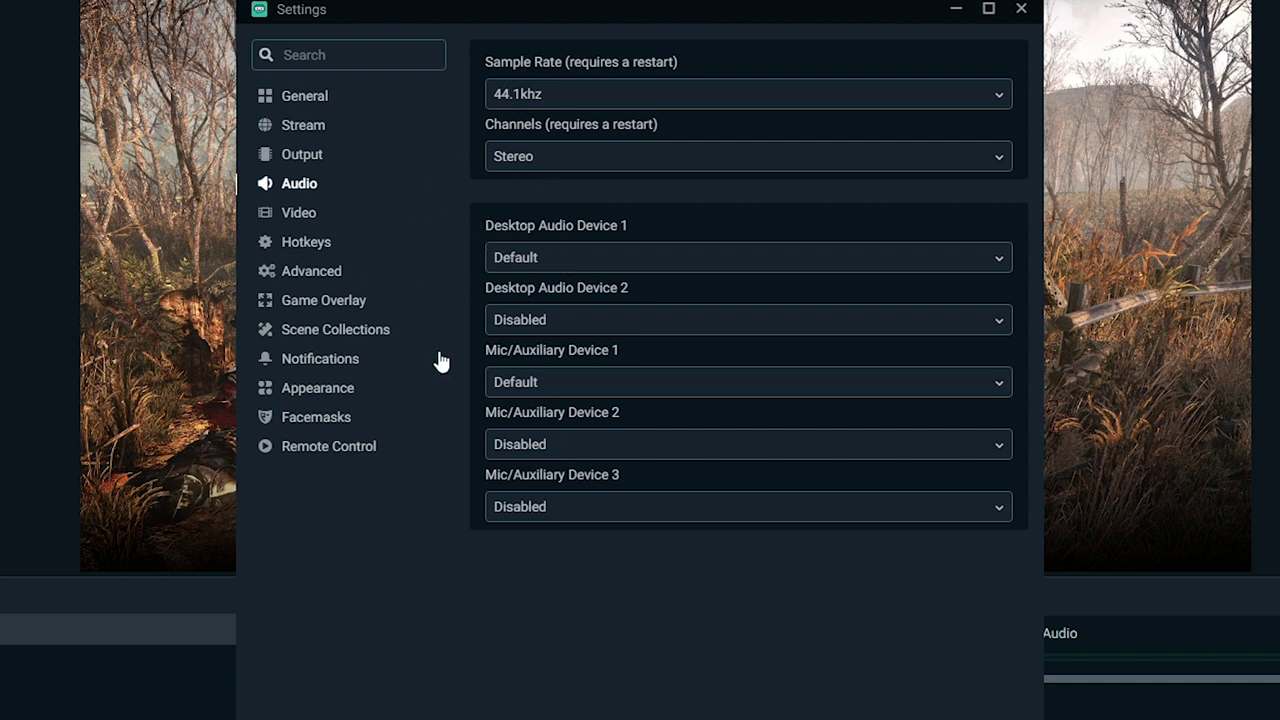
click(560, 386)
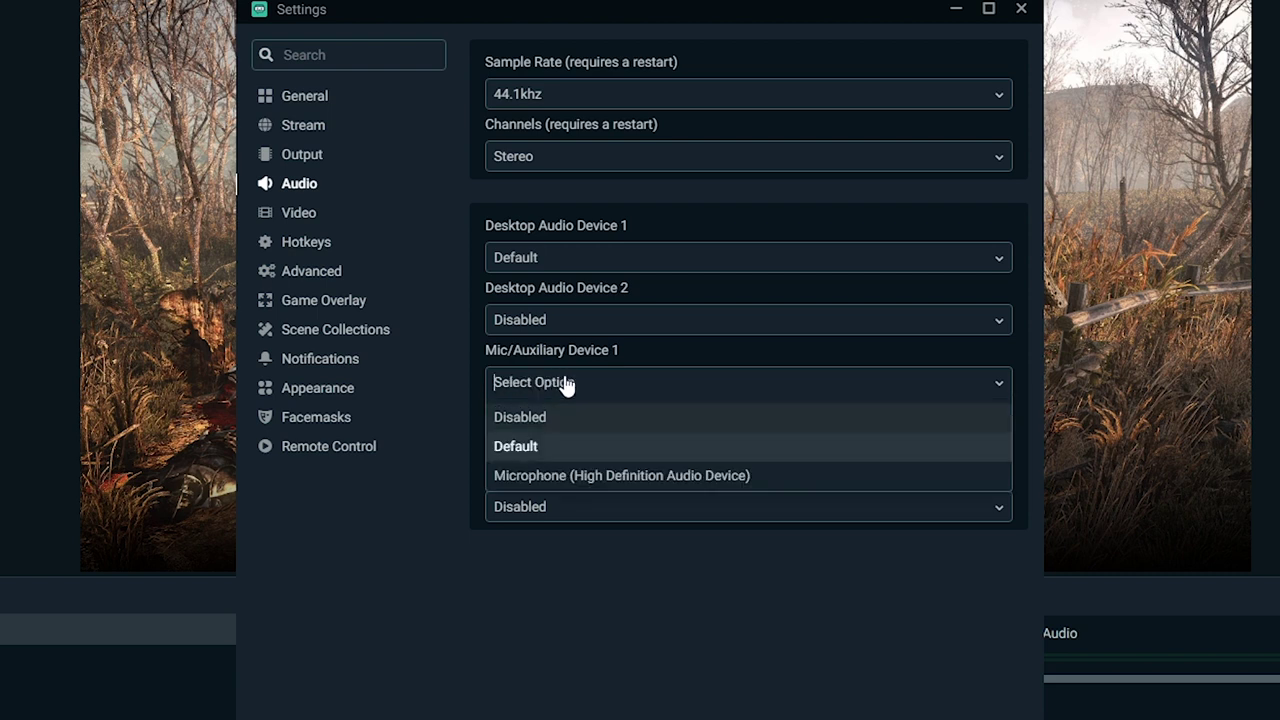
click(473, 383)
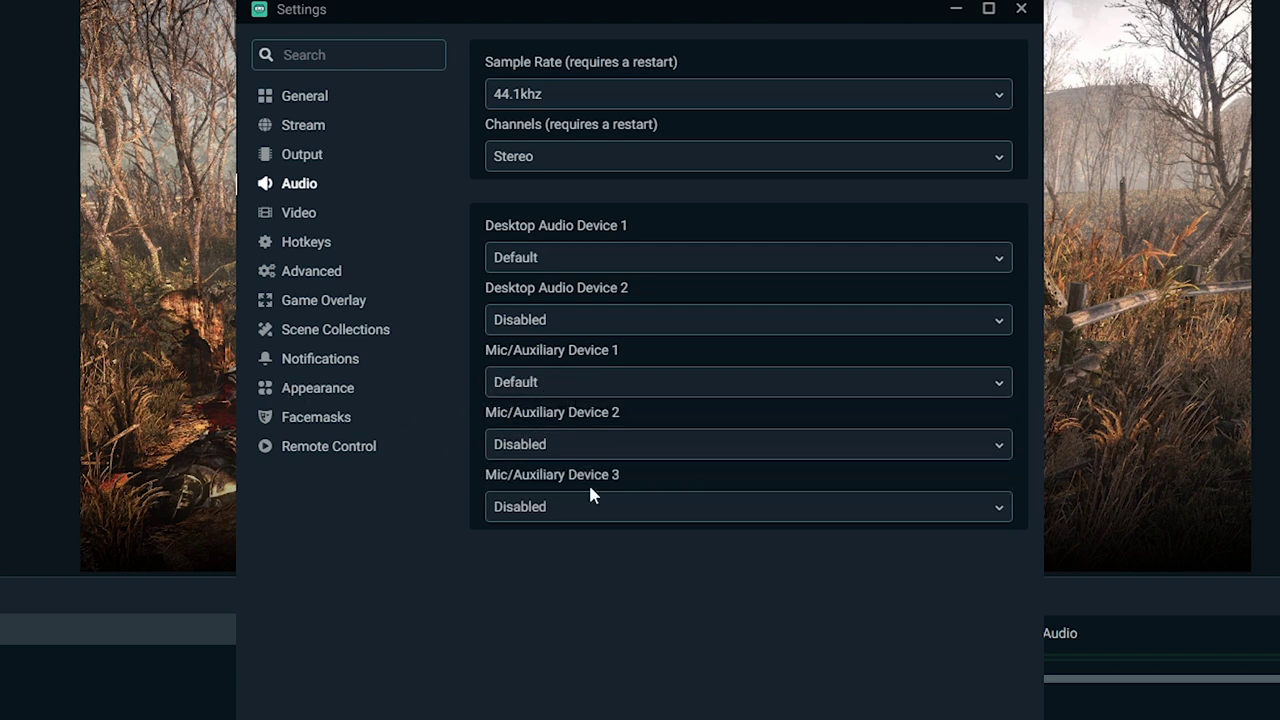
In Advanced settings, set Process Priority to Above Normal after briefly choosing Normal
click(320, 277)
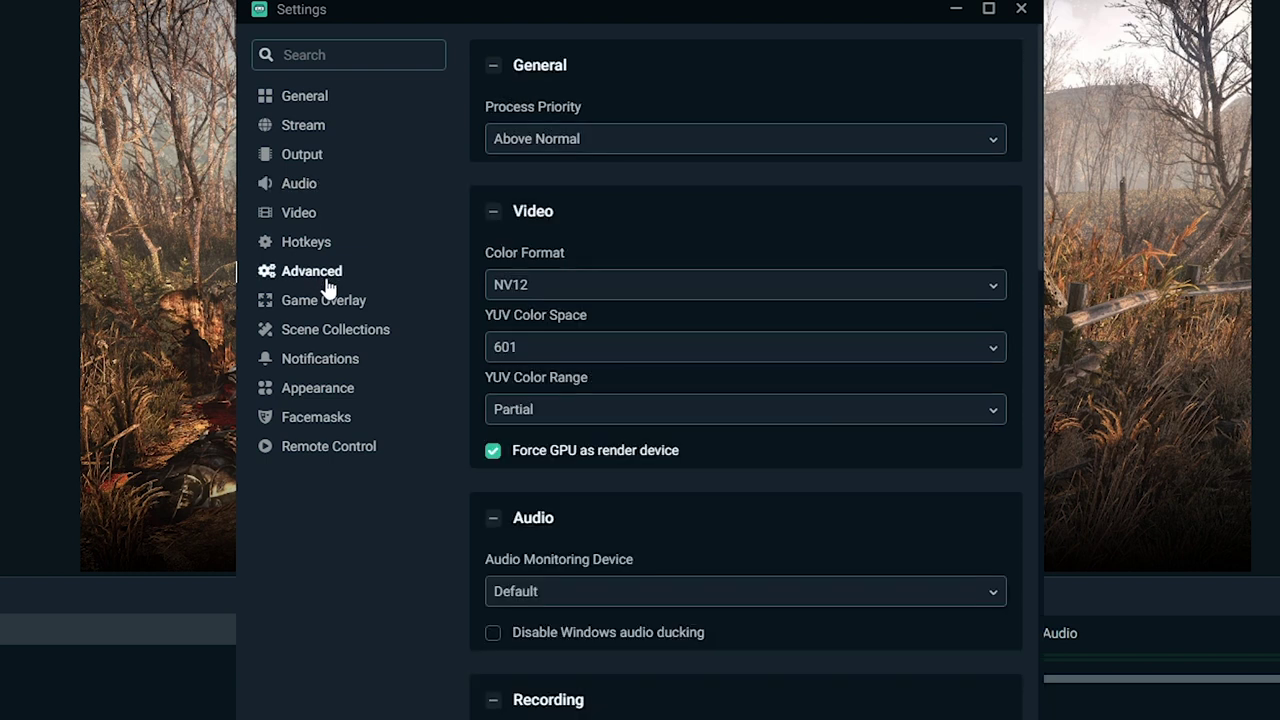
click(515, 148)
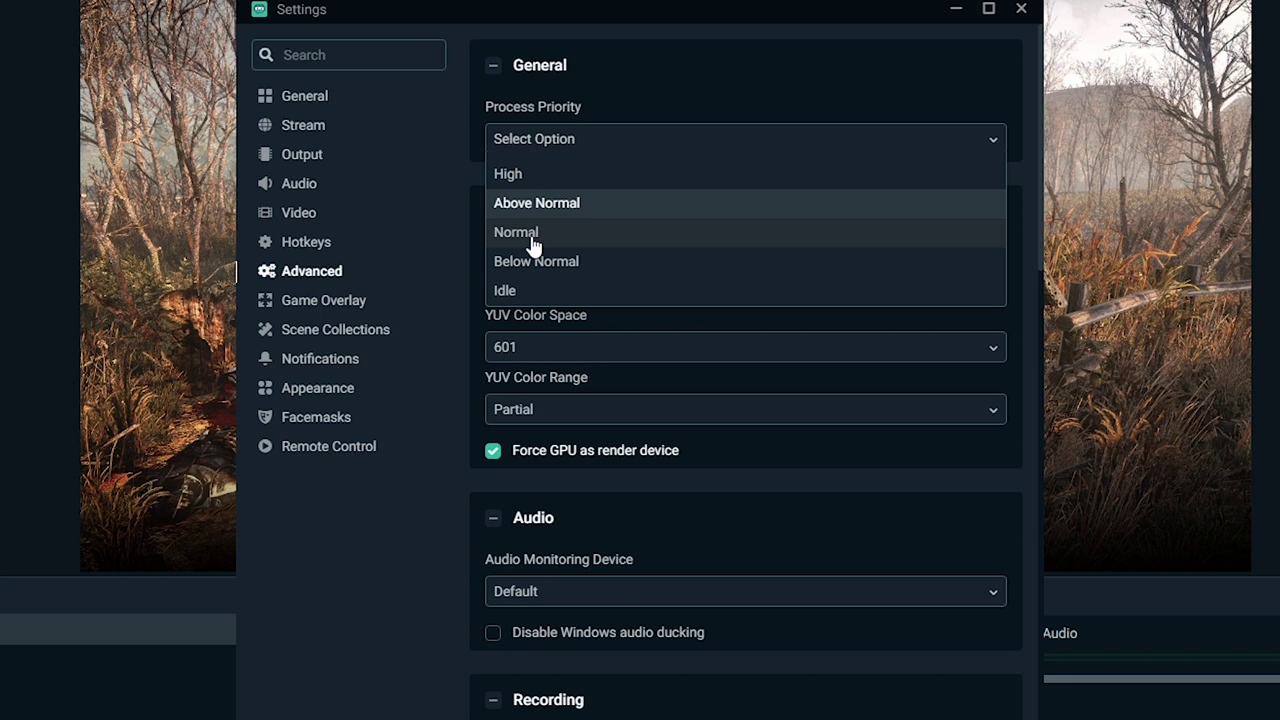
click(520, 235)
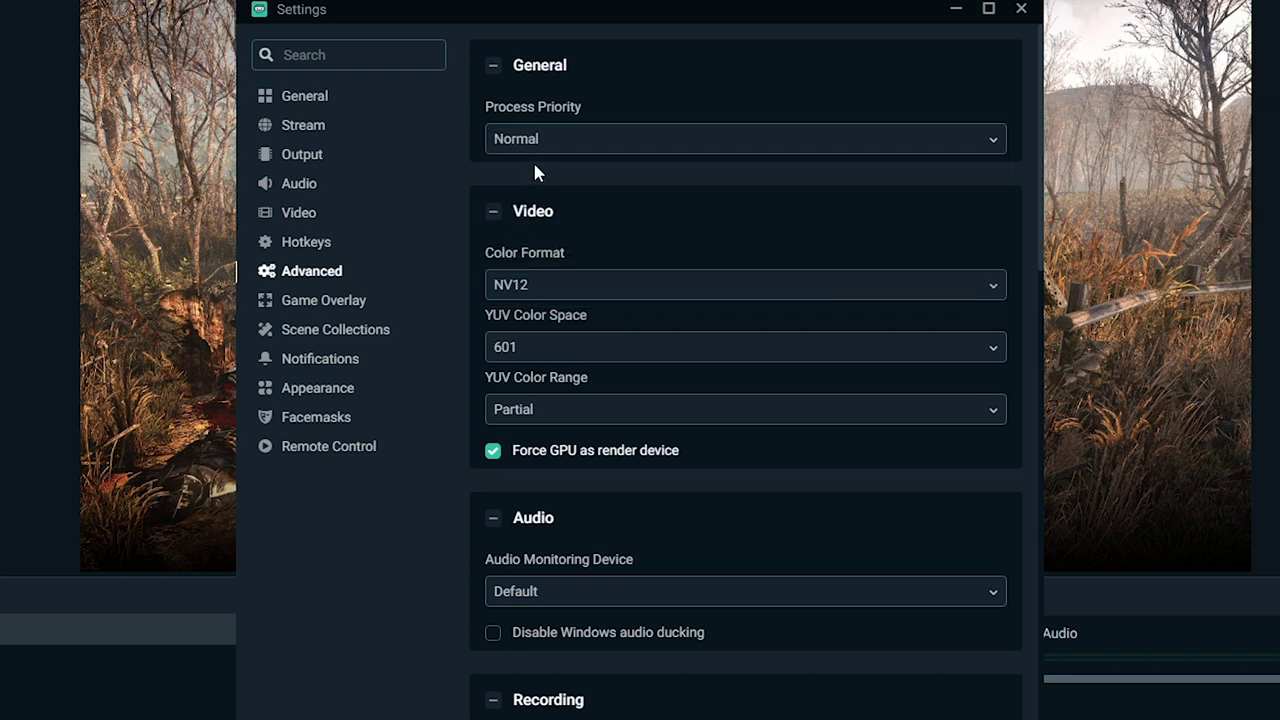
click(545, 145)
click(540, 206)
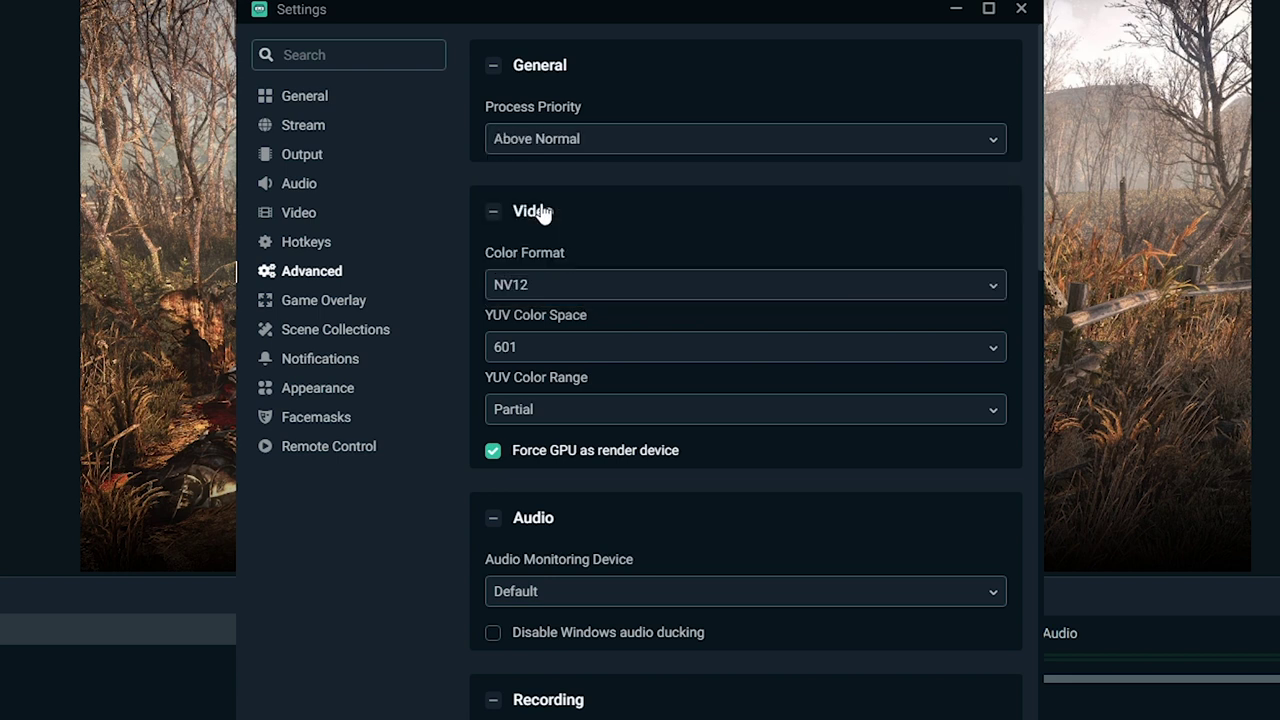